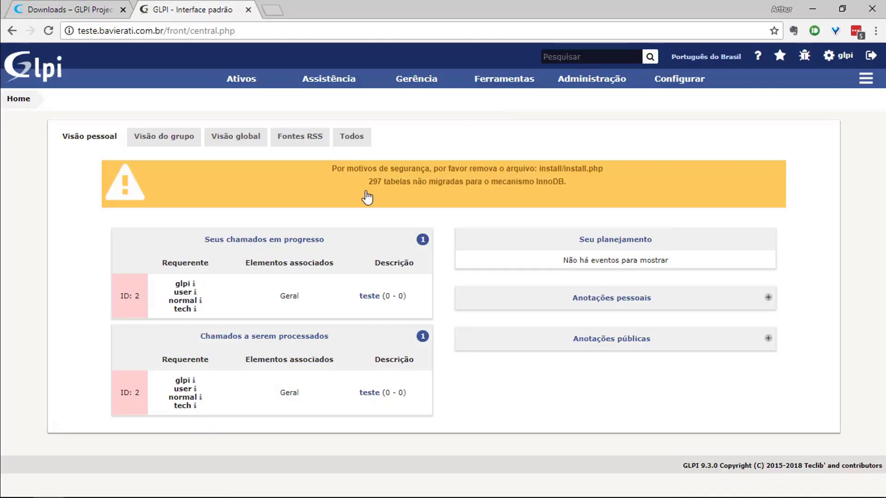
double_click(503, 100)
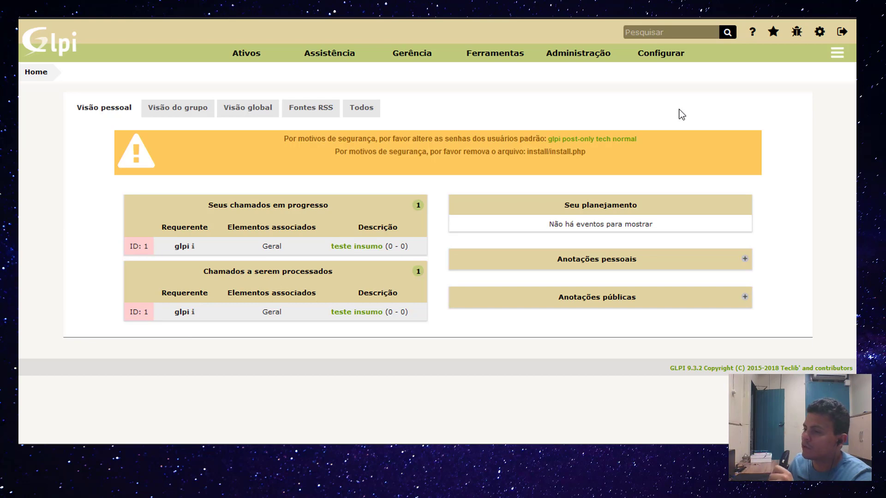
Step: Find "calendário" among the Listas suspensas and open the Calendários list to view its entries
mouse_move(669, 59)
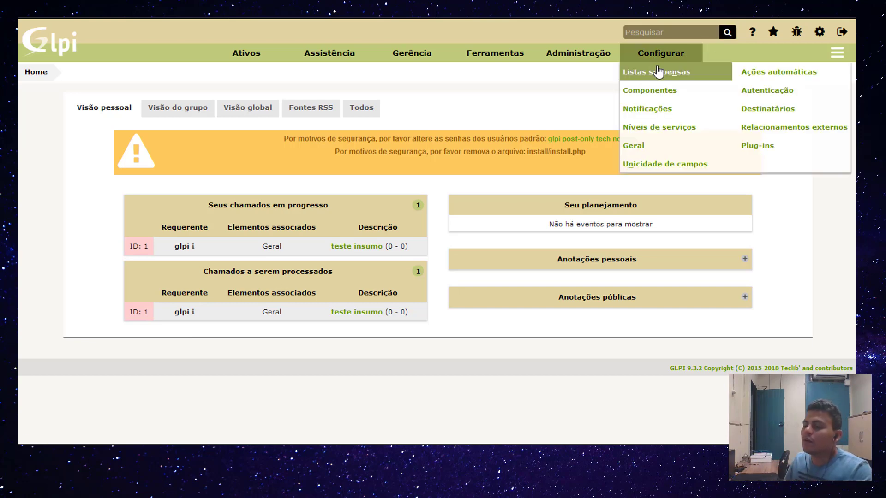
click(660, 74)
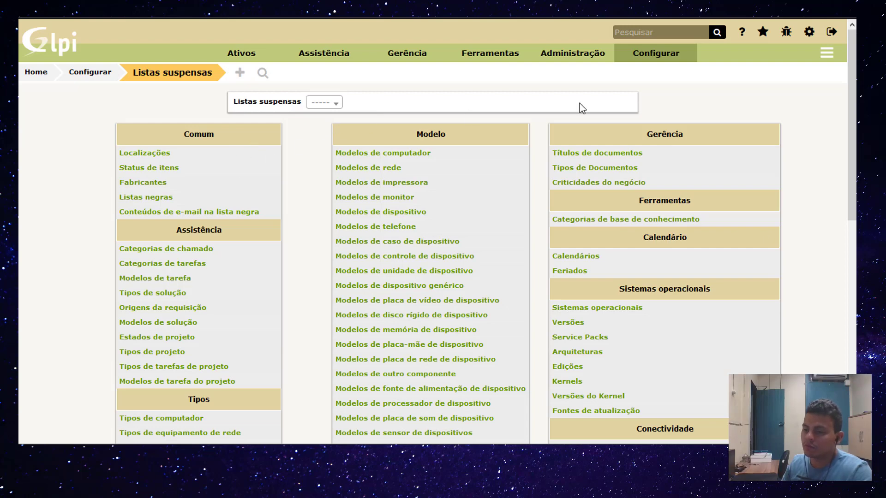
key(ctrl+f)
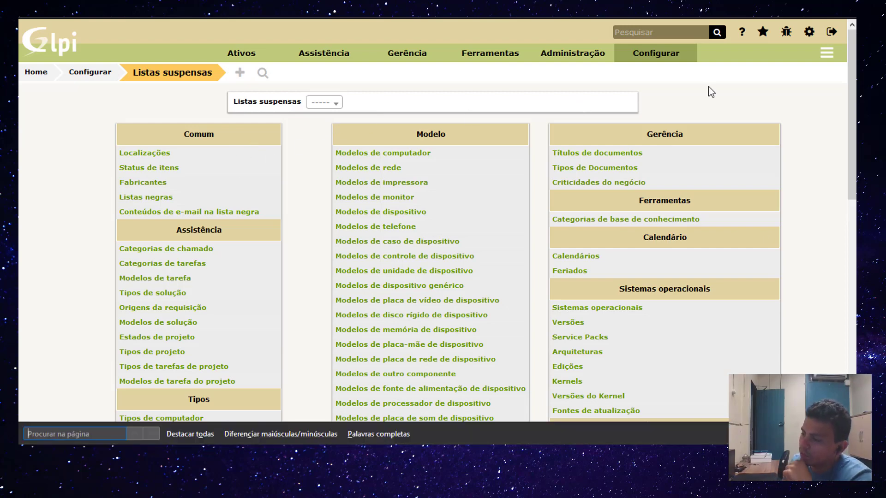
text(calendário)
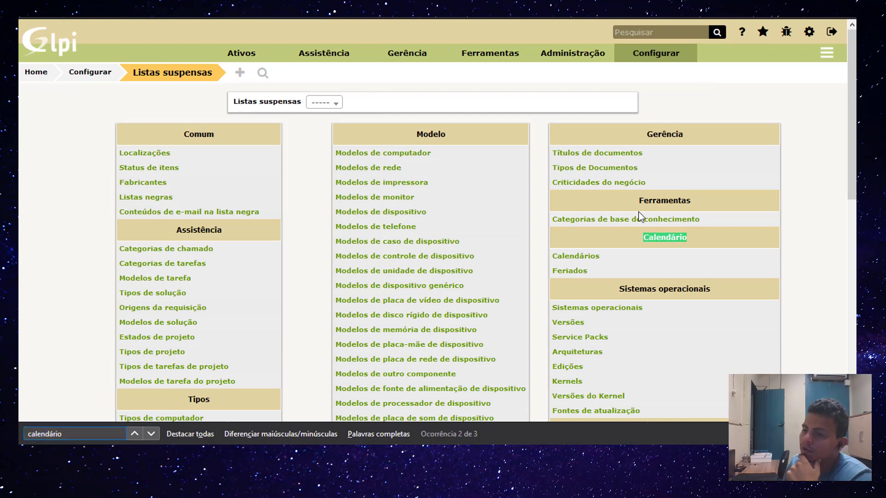
click(594, 259)
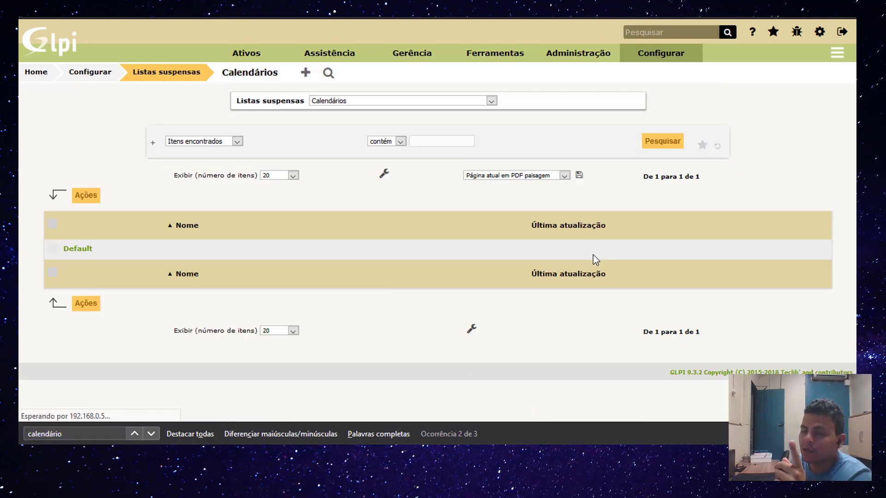
click(76, 247)
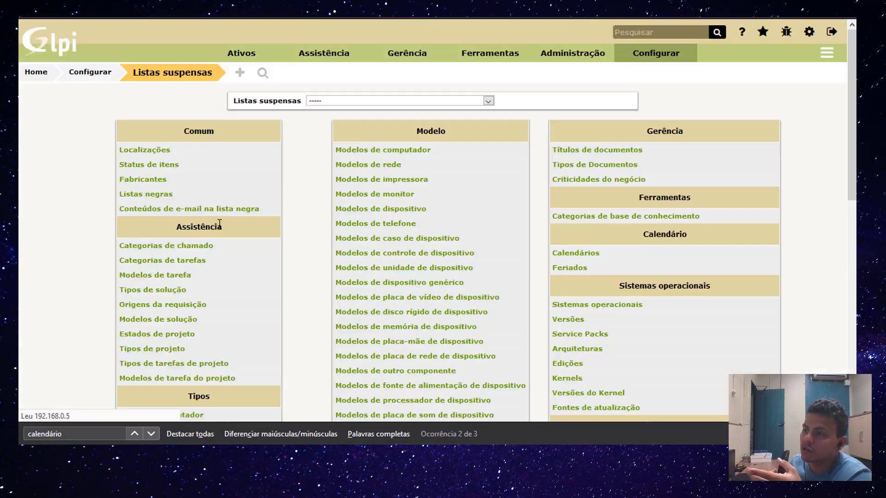
Step: Open the Feriados list, view the blank form for a new holiday, and return to Listas suspensas
click(563, 270)
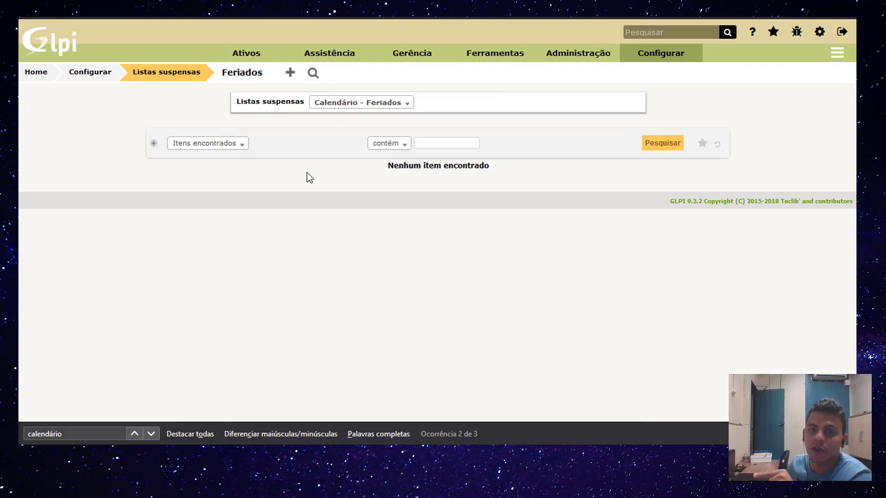
click(290, 72)
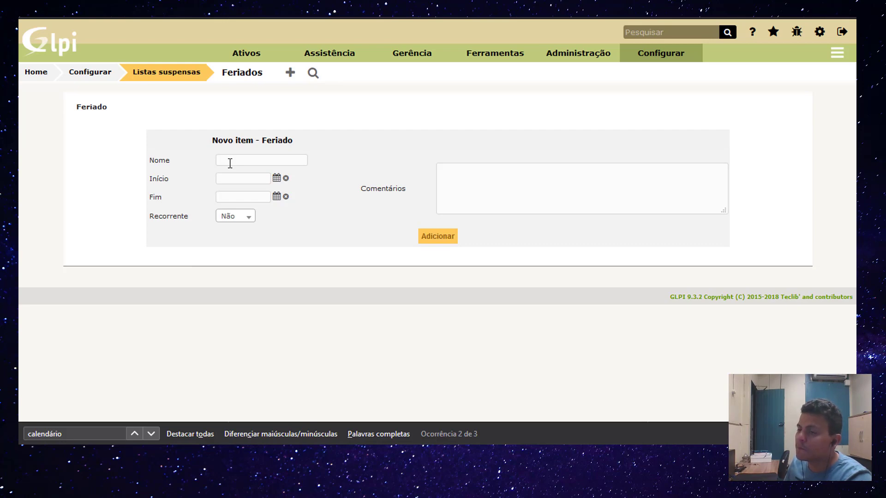
click(167, 76)
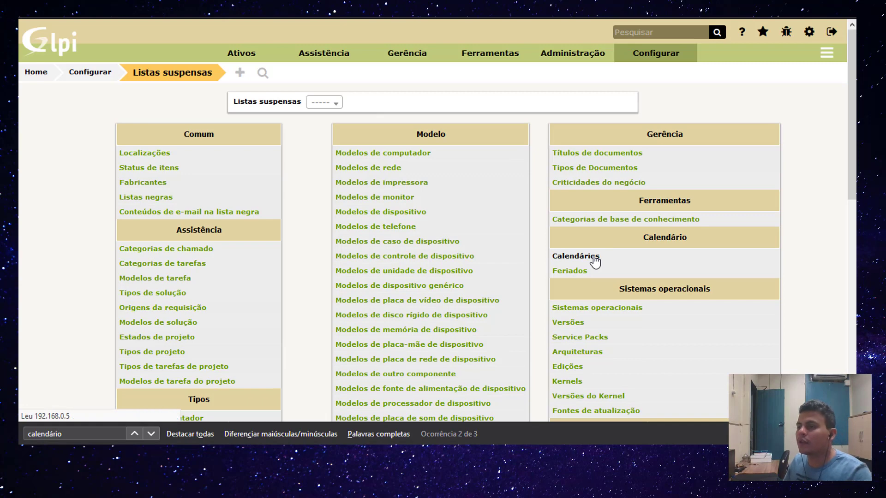
Step: Open the Calendários list, view the blank form for a new calendar, and return to the list
click(594, 258)
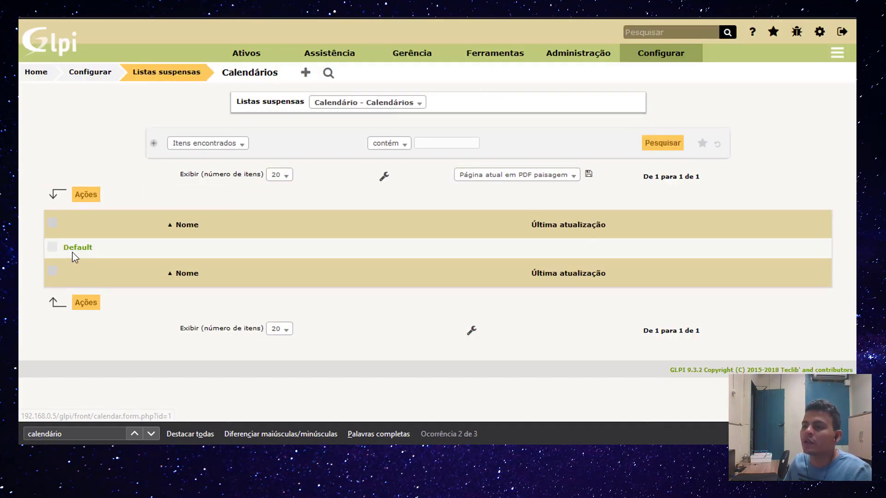
click(305, 72)
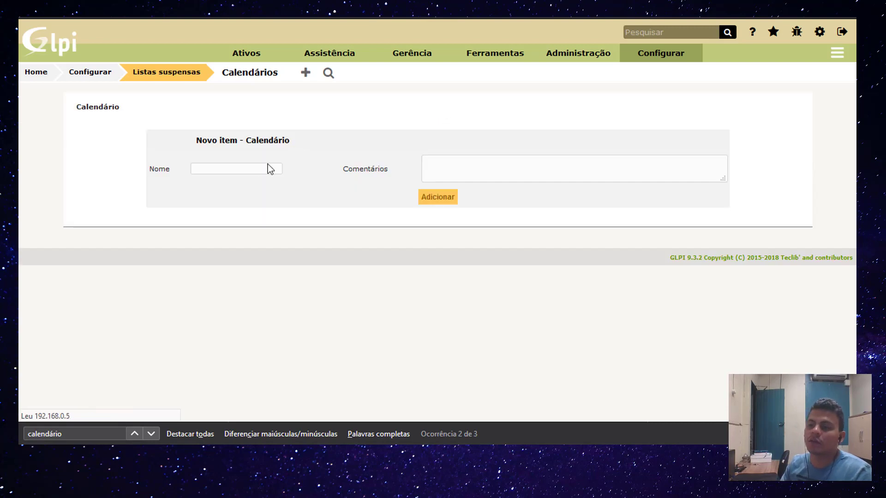
key(alt+Left)
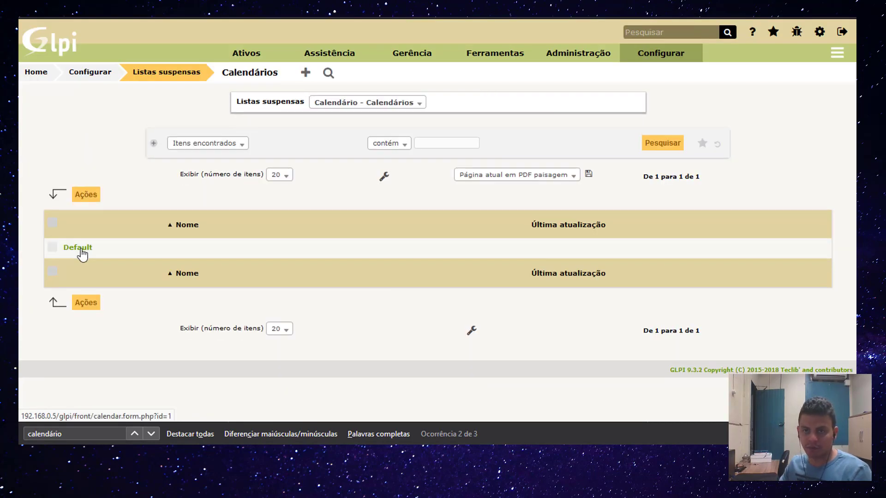
Step: Examine the Default calendar's time intervals and the day, start and end options for a schedule, picking Segunda-feira as the day
click(82, 249)
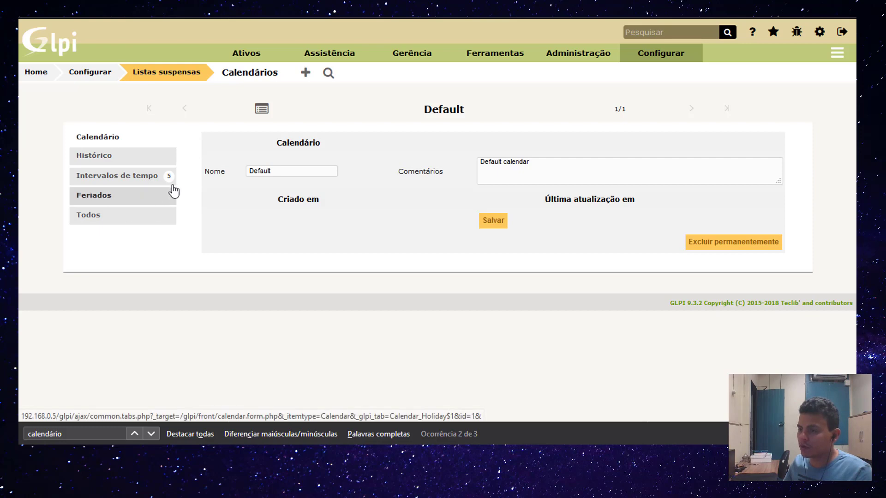
click(149, 180)
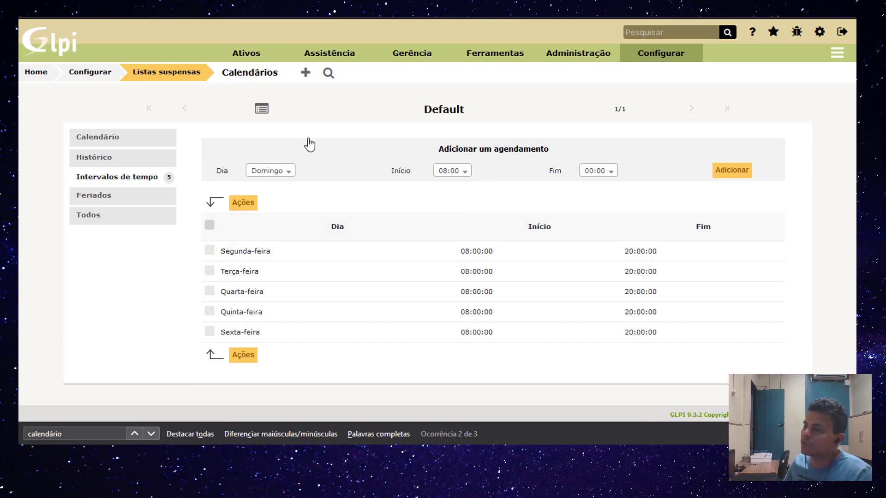
click(267, 174)
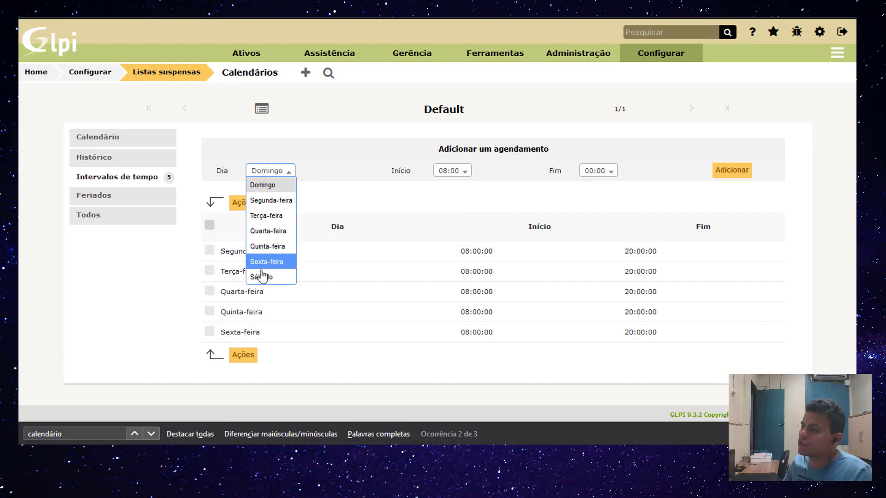
click(280, 202)
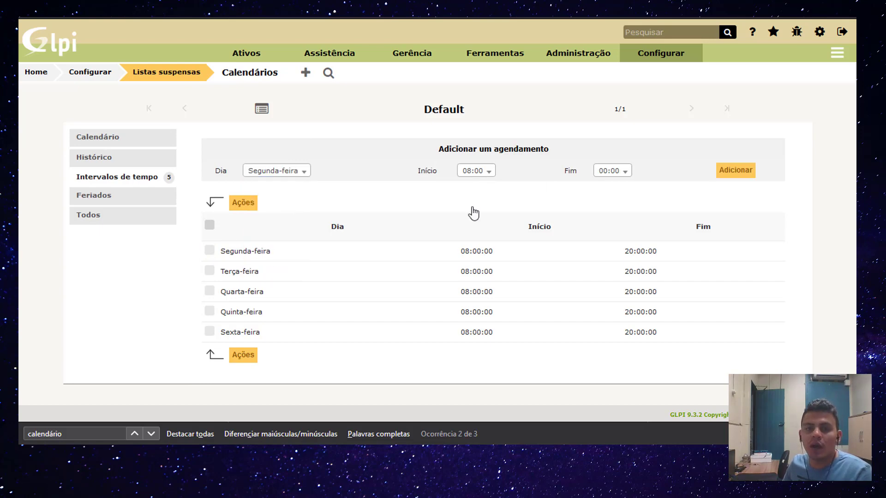
click(474, 175)
click(554, 116)
click(626, 178)
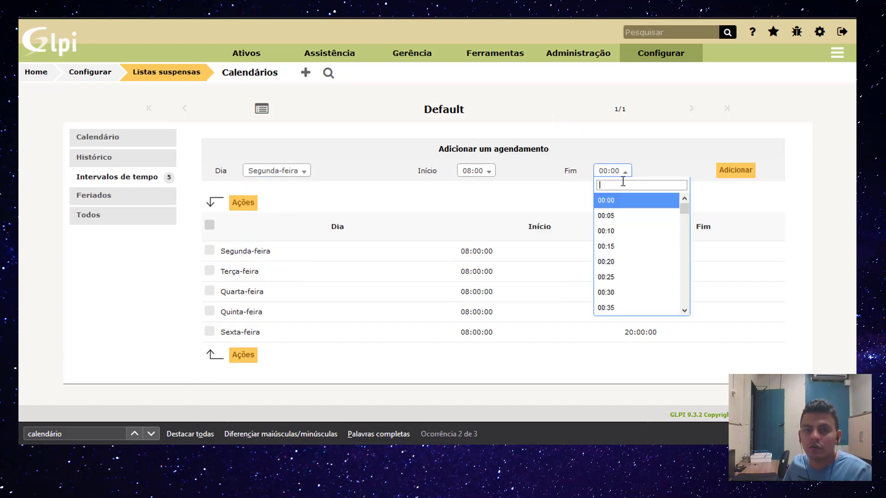
click(560, 160)
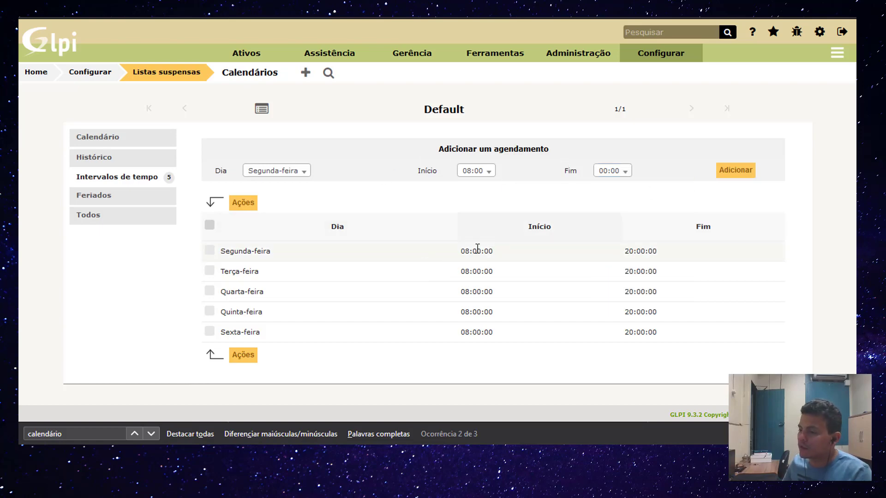
Step: Close the in-page search and examine which holidays can be added to the Default calendar
mouse_move(334, 59)
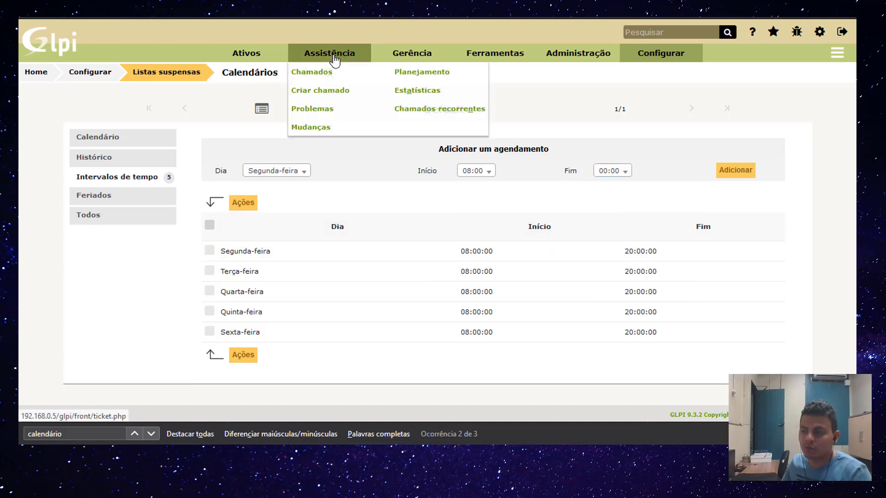
click(846, 433)
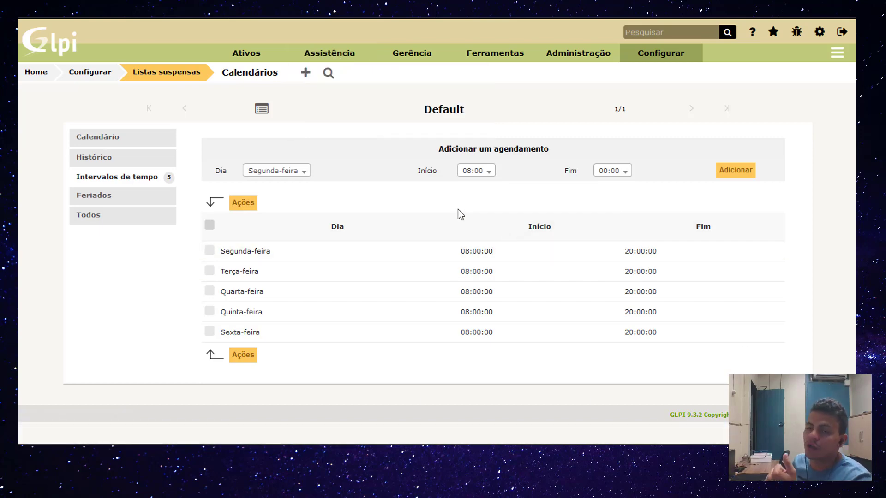
click(119, 195)
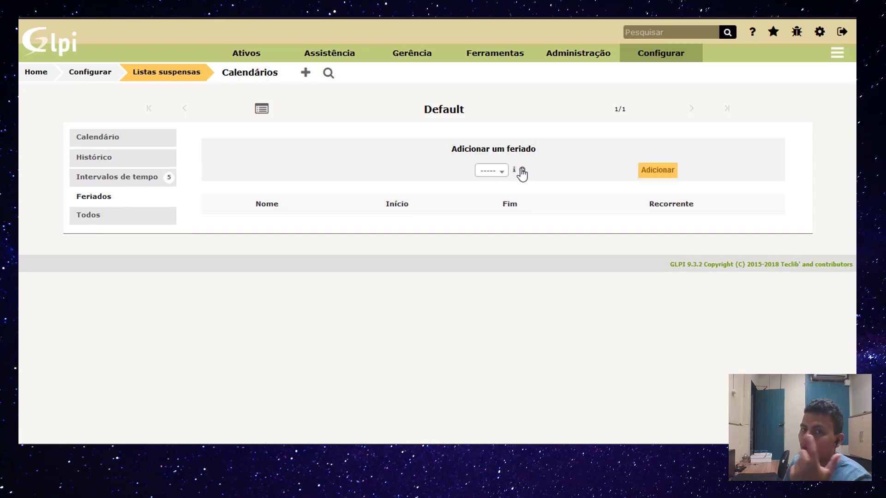
click(494, 171)
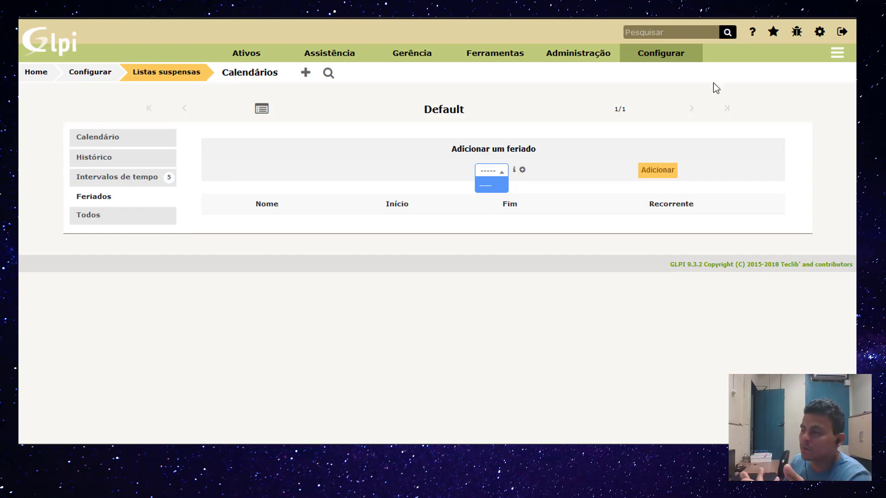
Step: Add a service level named "Incidentes em Estações de Trabalho" that uses the Default calendar
mouse_move(662, 62)
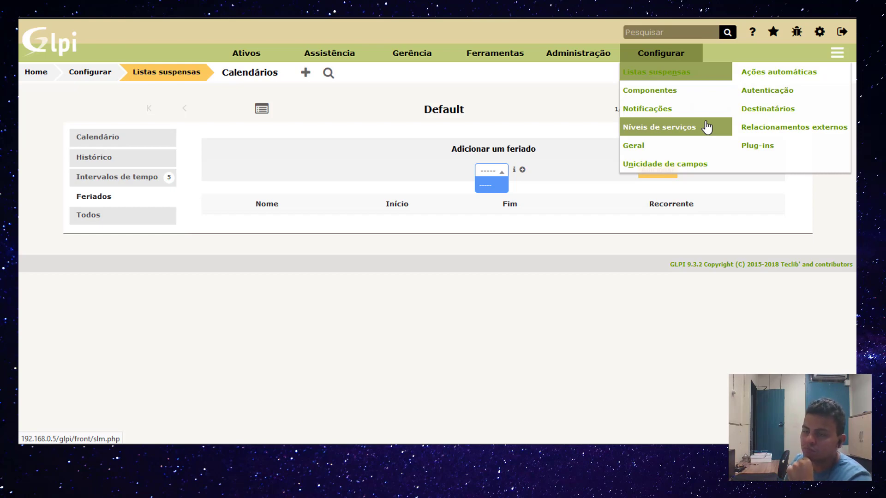
click(707, 127)
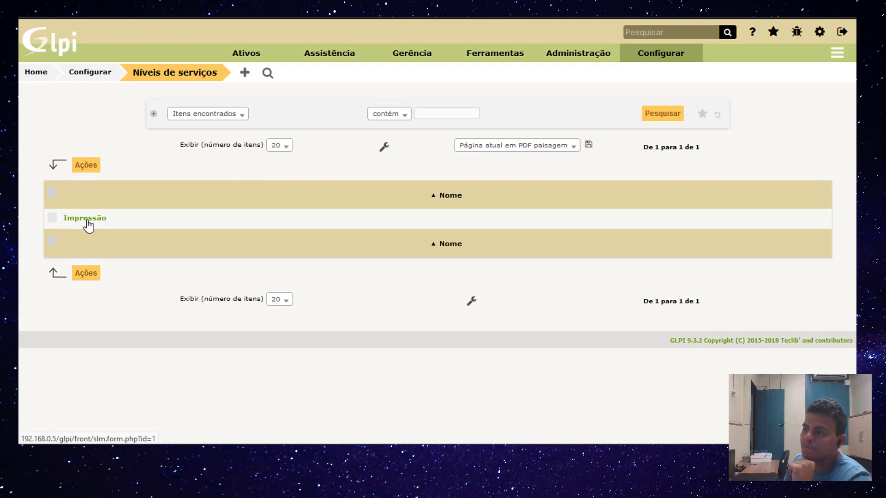
click(244, 75)
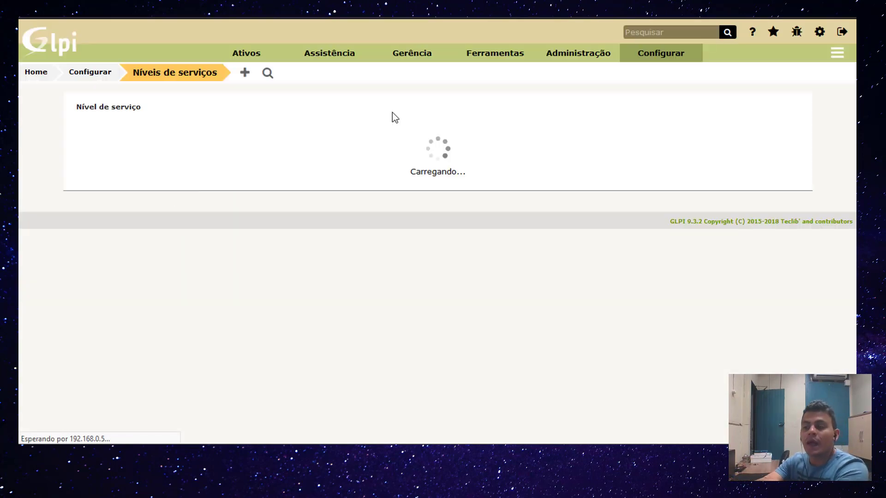
click(243, 170)
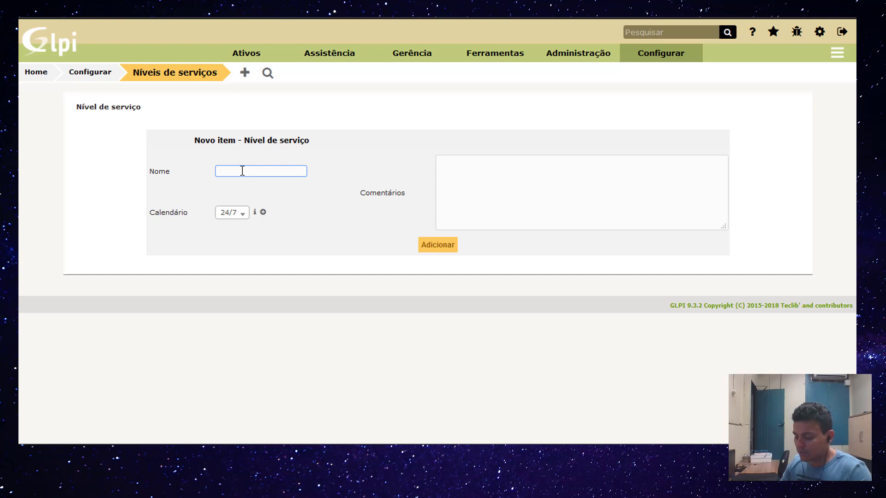
text(Incidente)
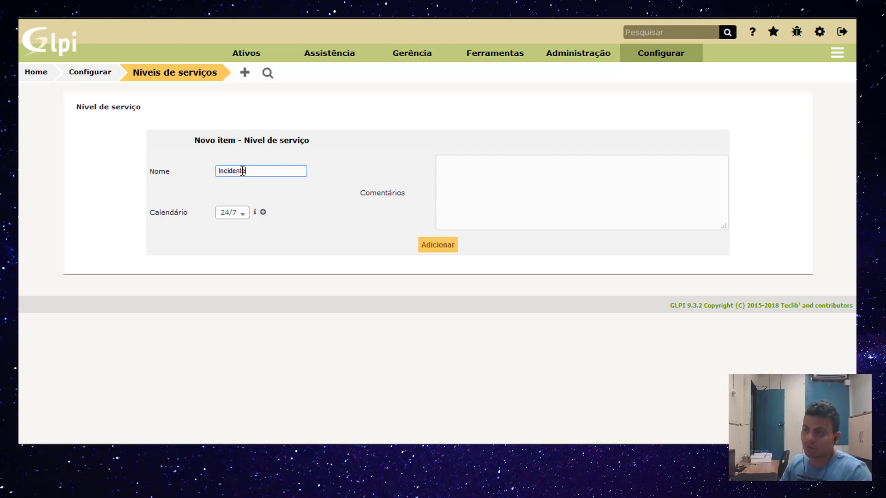
text(s em Esta)
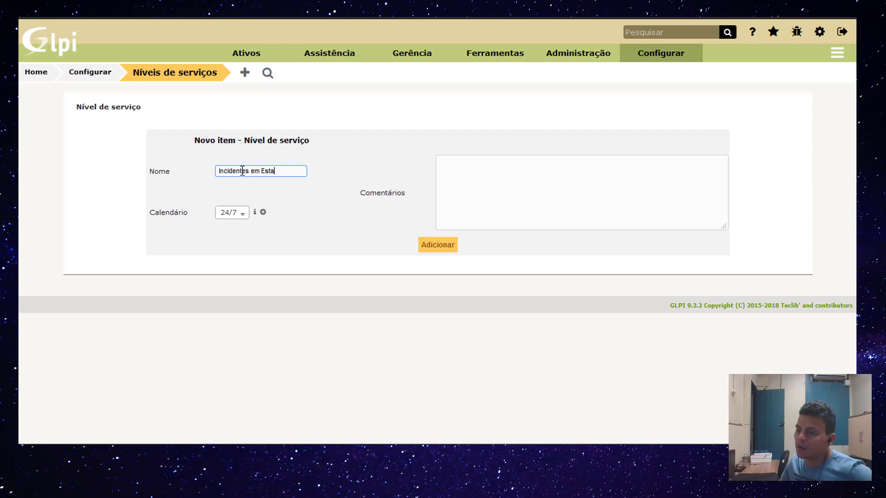
text(ções de Trabalho)
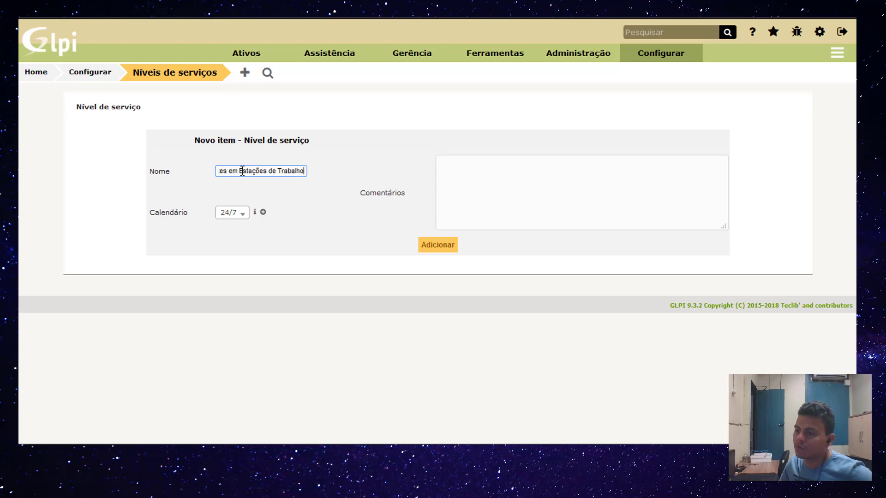
click(231, 214)
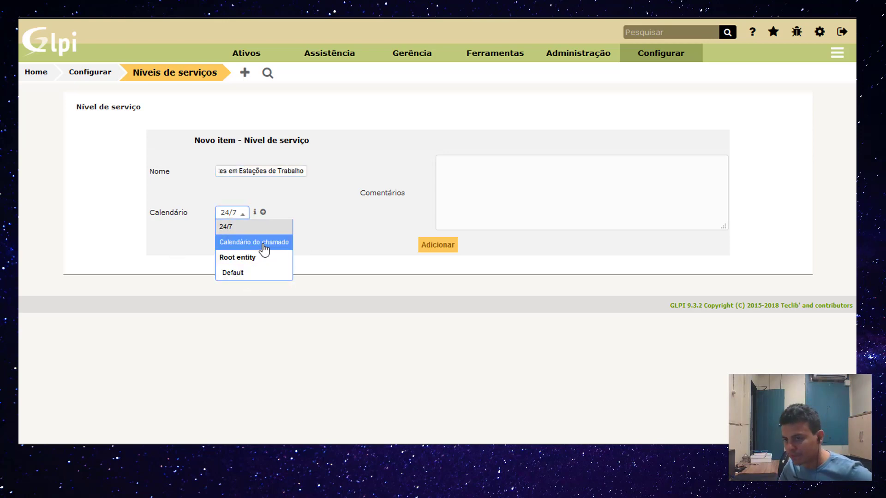
click(248, 273)
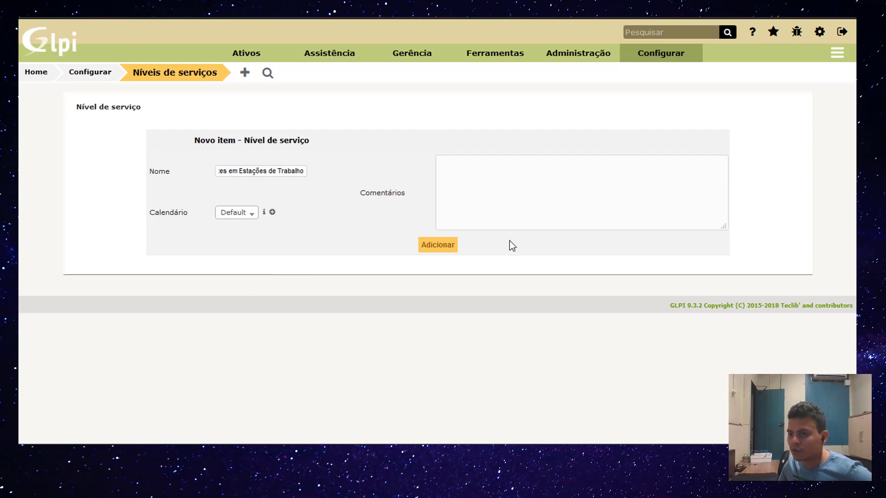
click(443, 243)
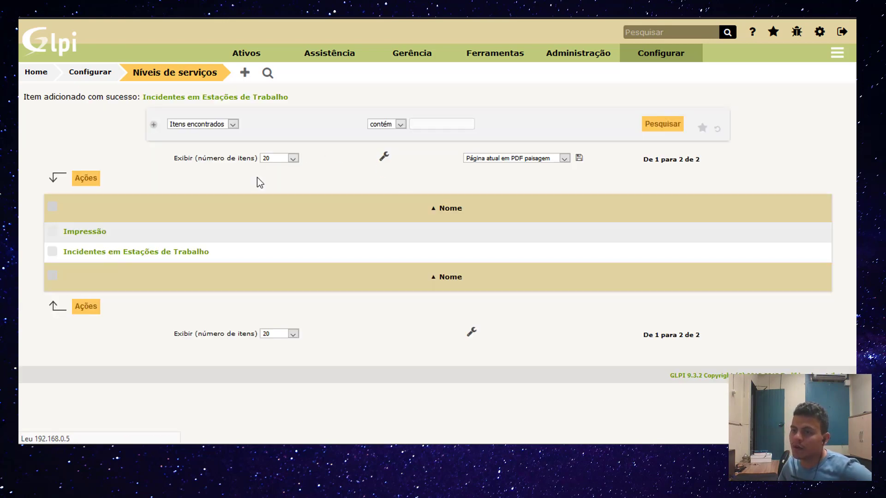
Step: Open the service level "Incidentes em Estações de Trabalho" and examine its SLA and OLA lists
click(133, 238)
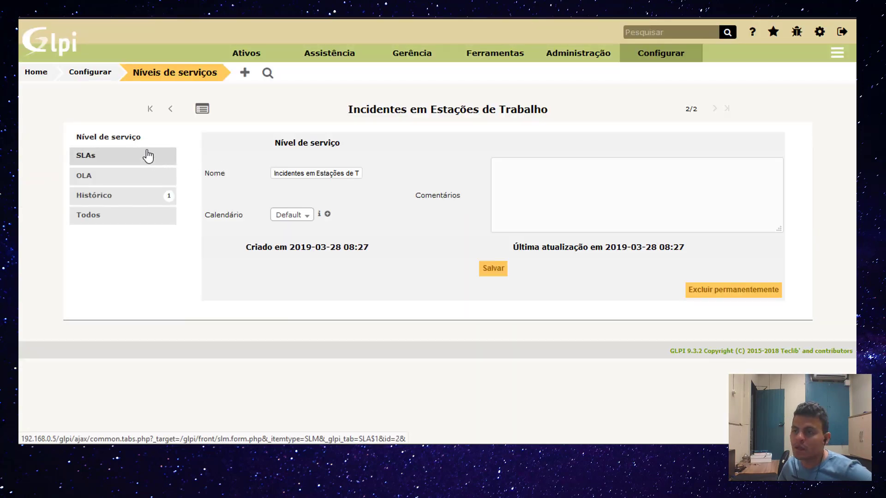
click(118, 158)
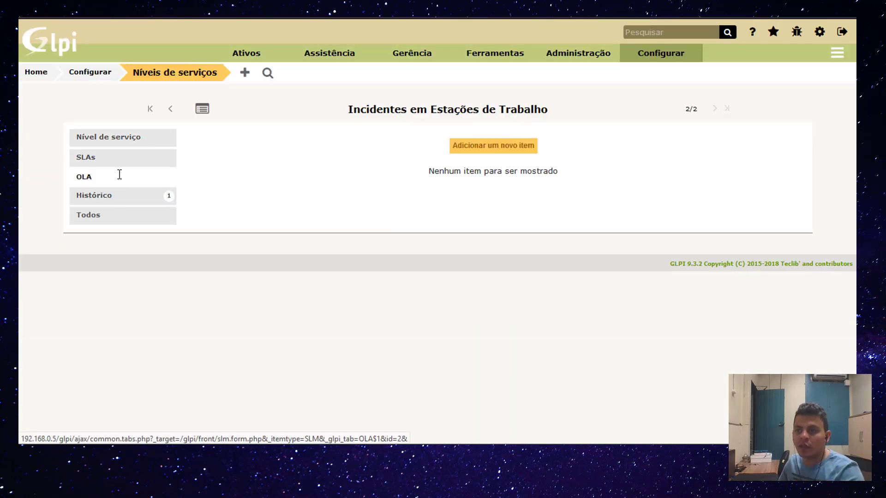
click(132, 143)
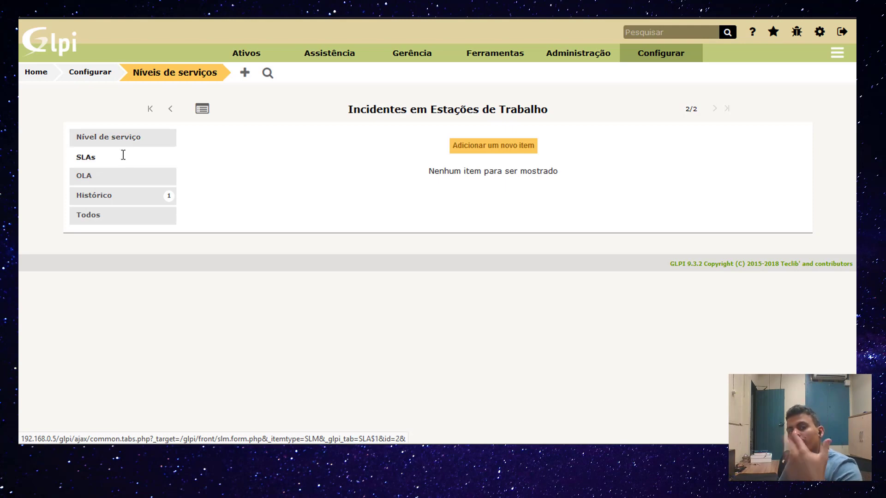
click(125, 161)
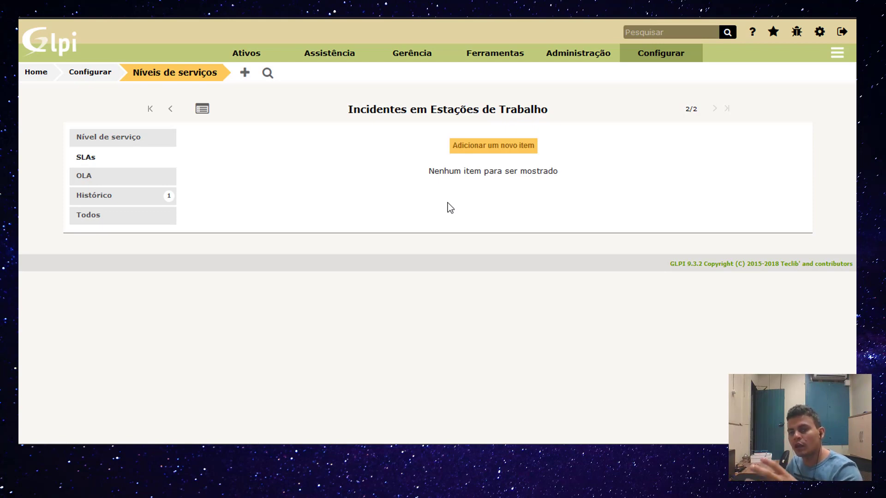
click(124, 177)
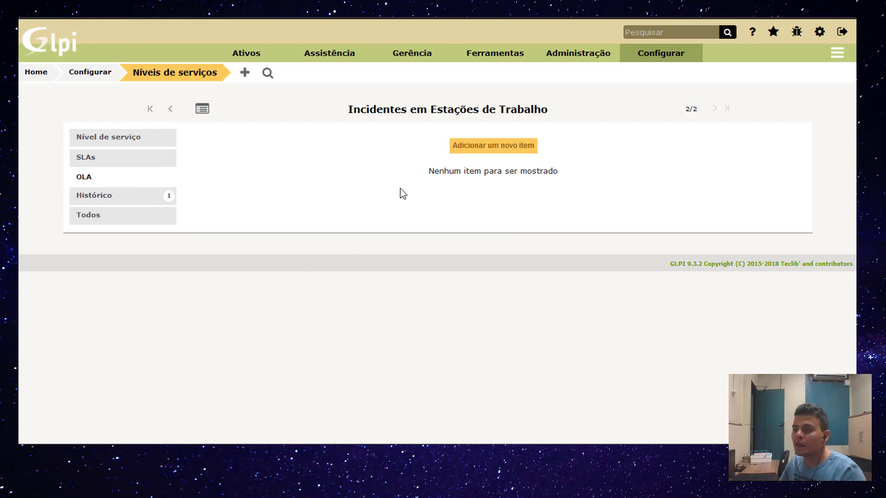
Step: Add an SLA named "Primeiro Atendimento" of type Tempo para aceitar with a maximum time of 1 hour
click(98, 158)
click(508, 151)
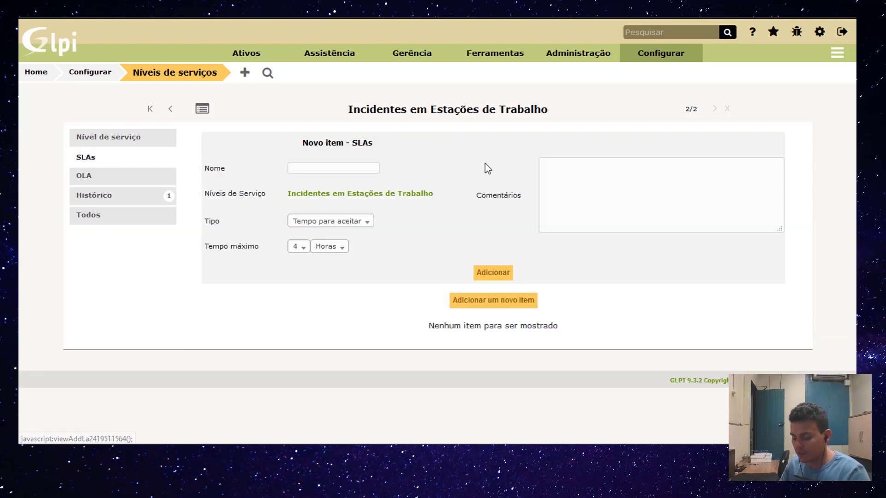
click(373, 166)
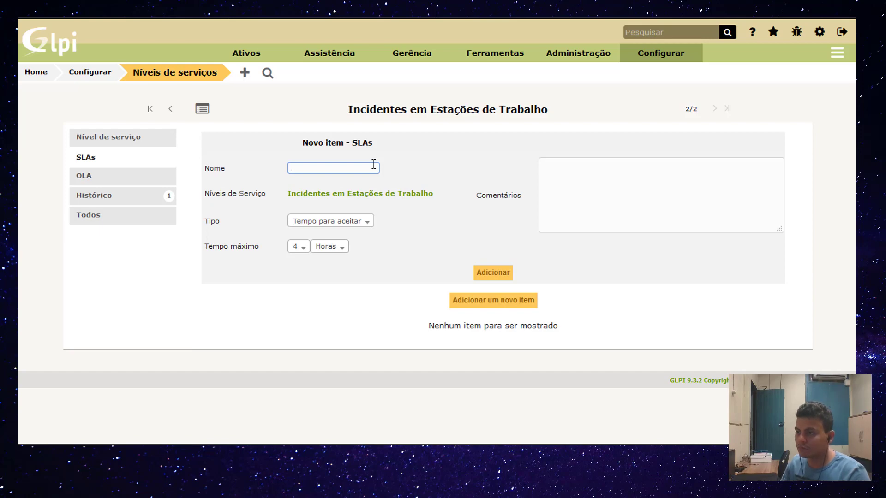
text(Primeiro Atn)
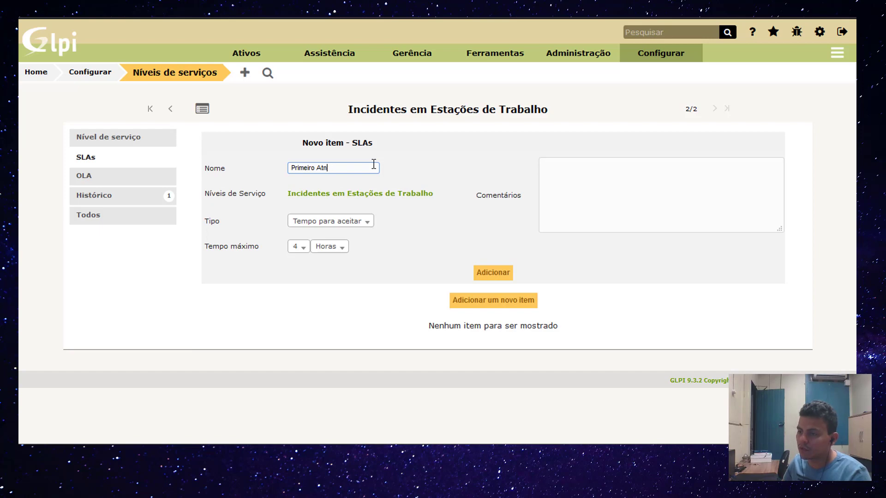
key(BackSpace)
text(endimento)
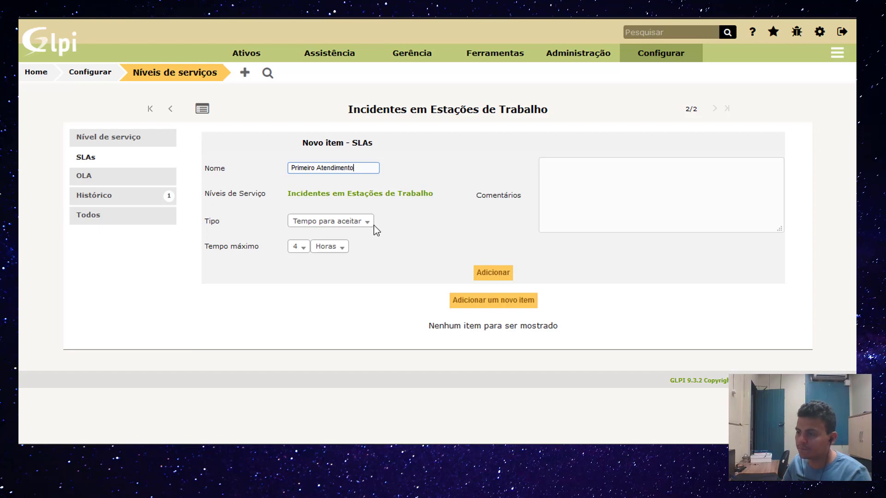
click(359, 222)
click(357, 222)
click(297, 257)
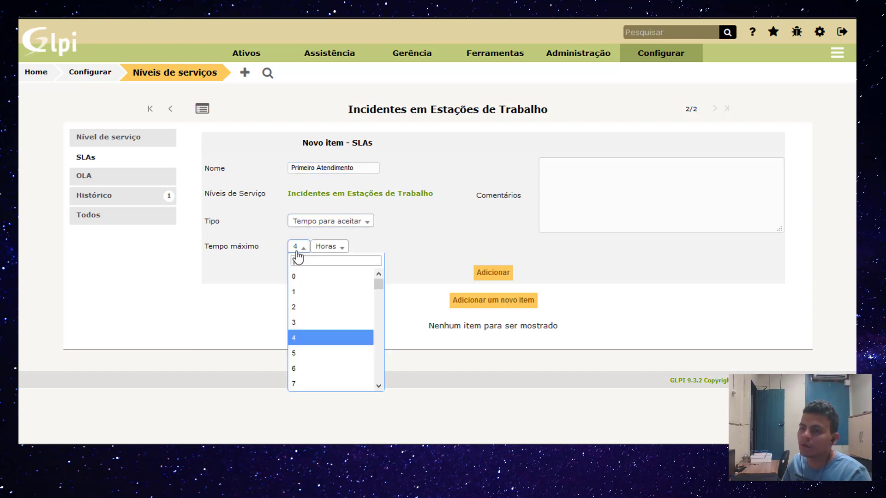
text(1)
click(306, 279)
click(493, 273)
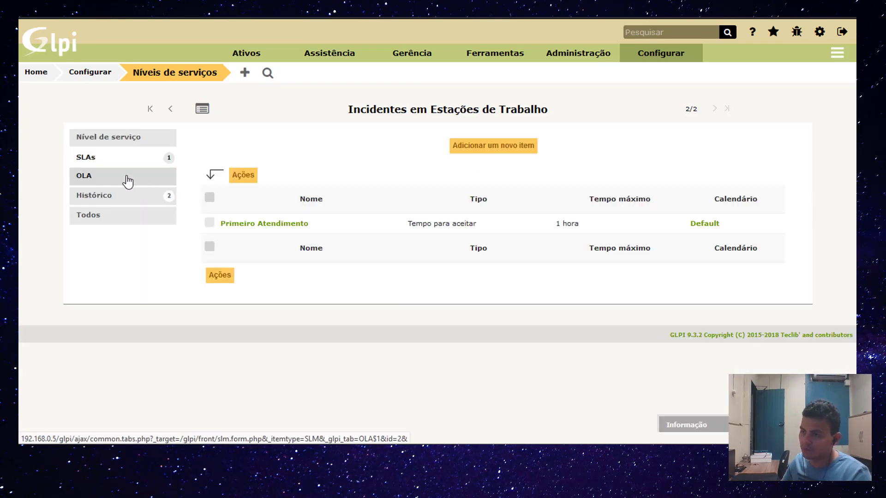
Step: Add a second SLA named "Solução" of type Tempo para solução with a maximum time of 7 hours
click(493, 147)
click(331, 169)
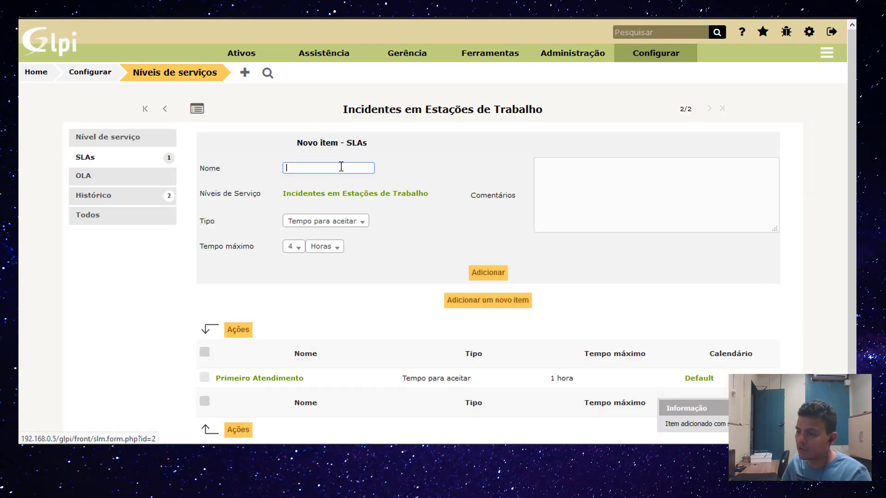
text(Solução)
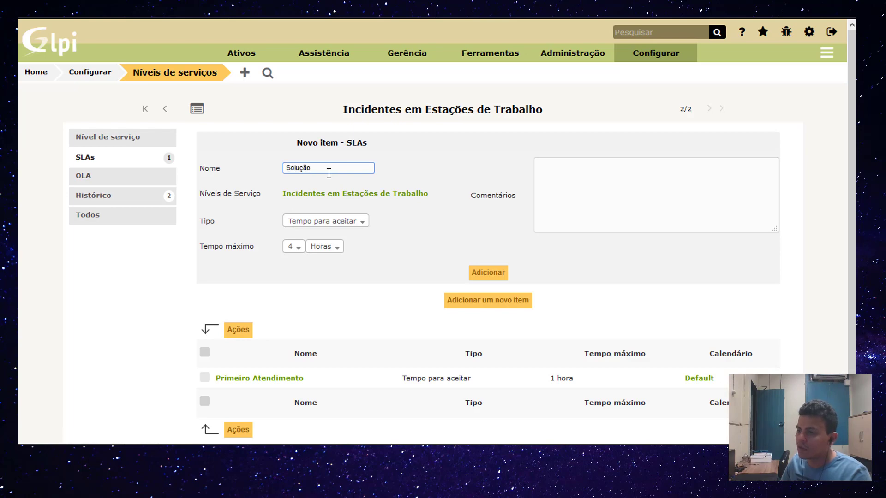
click(299, 248)
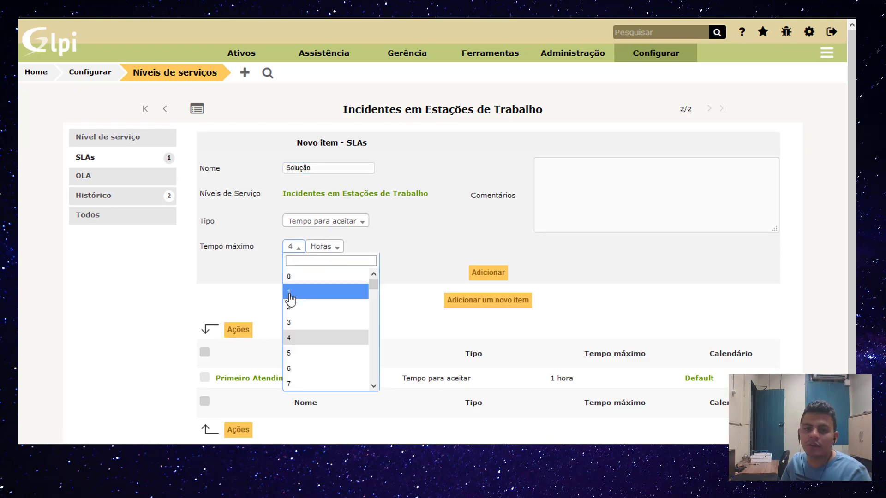
click(294, 384)
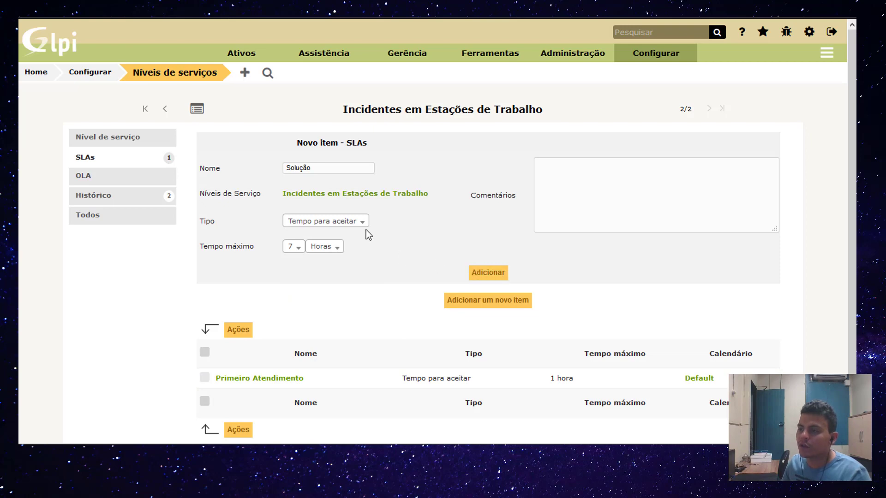
click(355, 221)
click(330, 250)
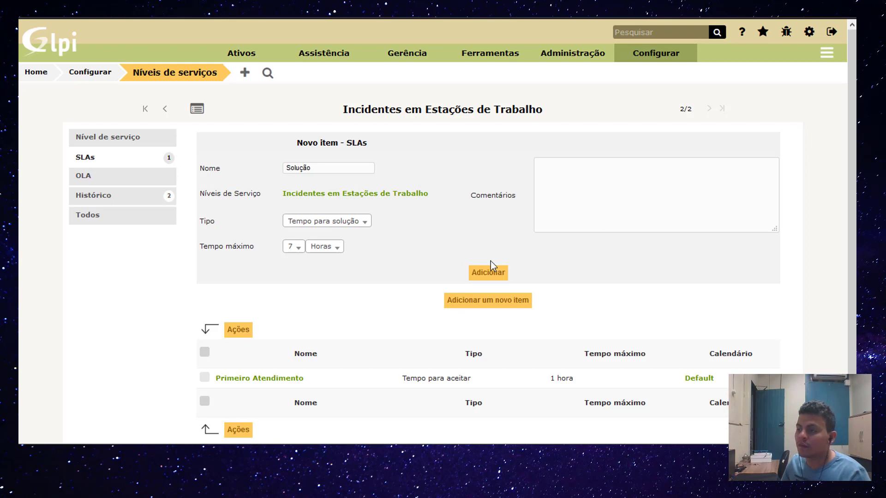
click(492, 273)
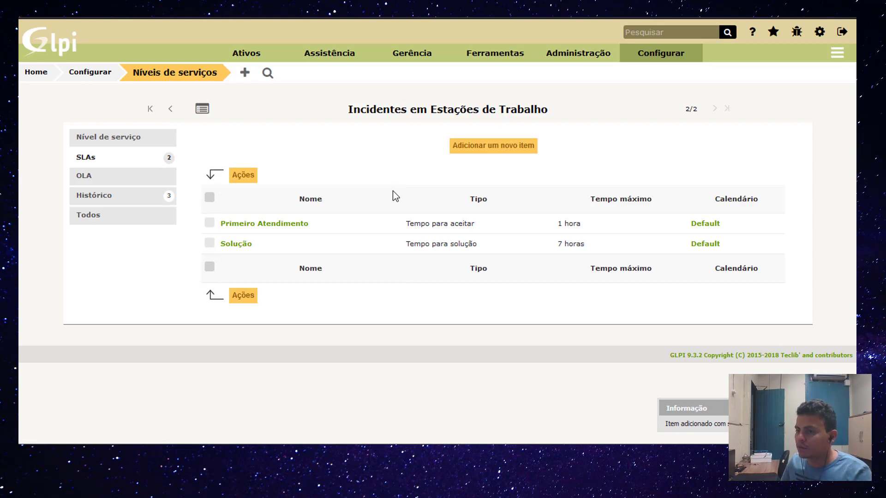
Step: Set the maximum time of the "Solução" SLA to 8 hours and save it
click(245, 244)
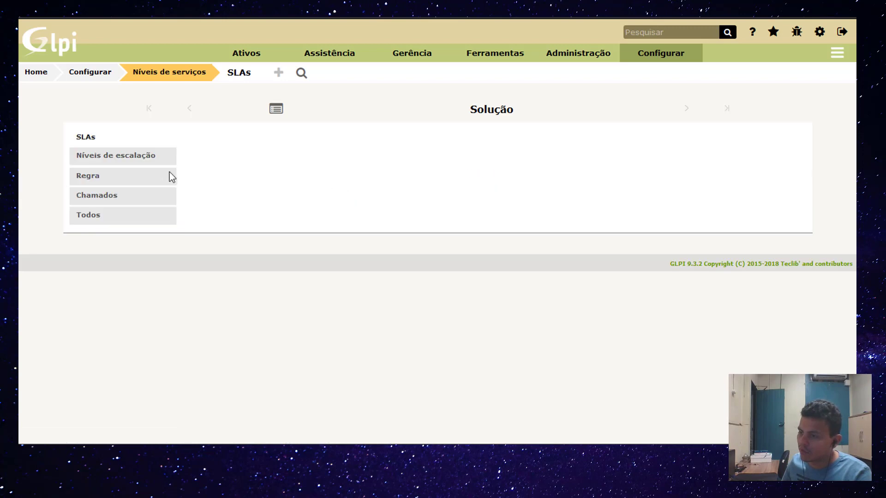
click(304, 230)
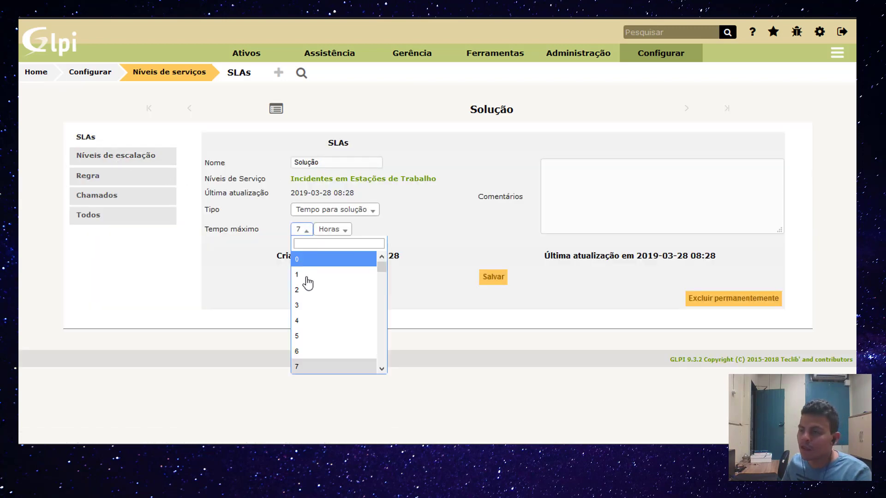
text(8)
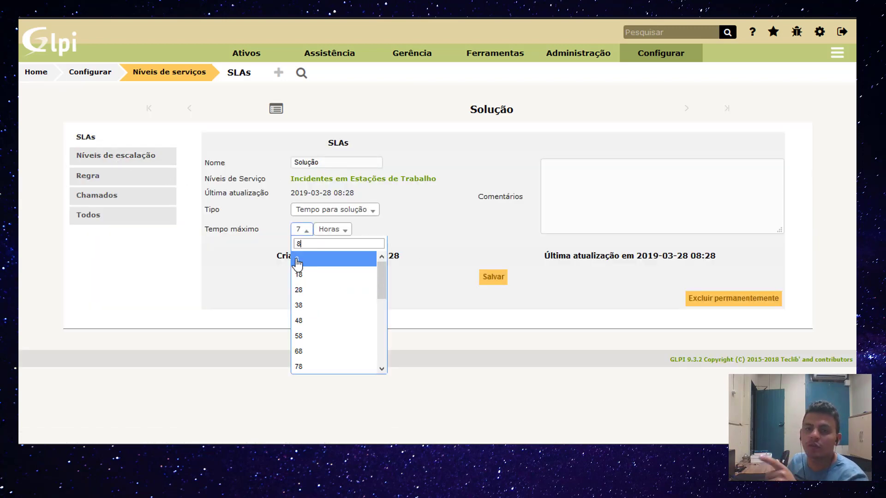
click(297, 260)
click(491, 278)
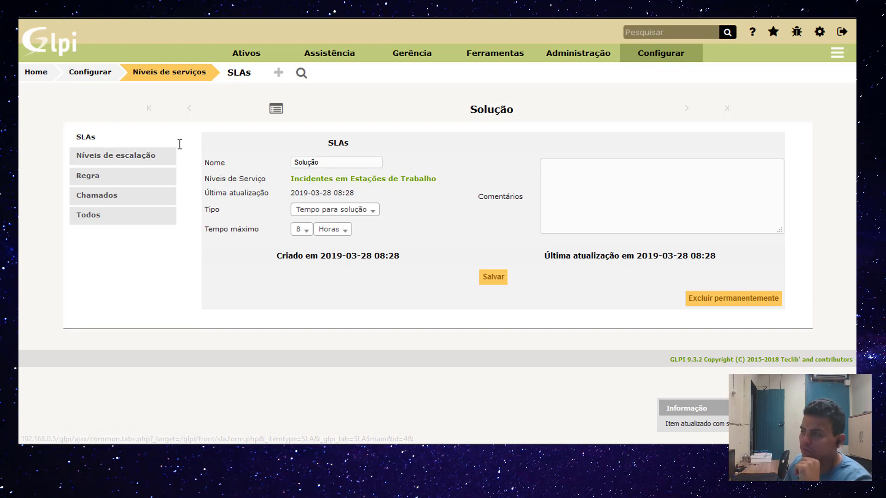
Step: Reopen the service level "Incidentes em Estações de Trabalho" and save the comment "8 horas para solução" on it
click(272, 116)
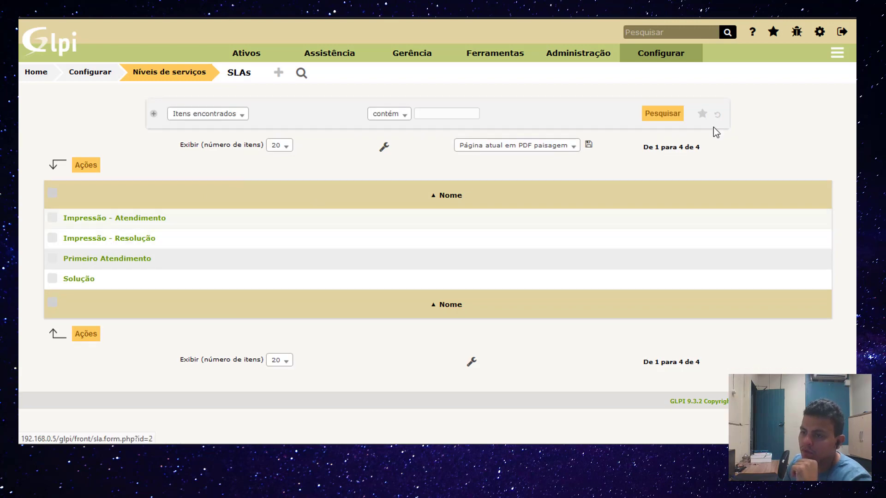
mouse_move(659, 53)
click(657, 128)
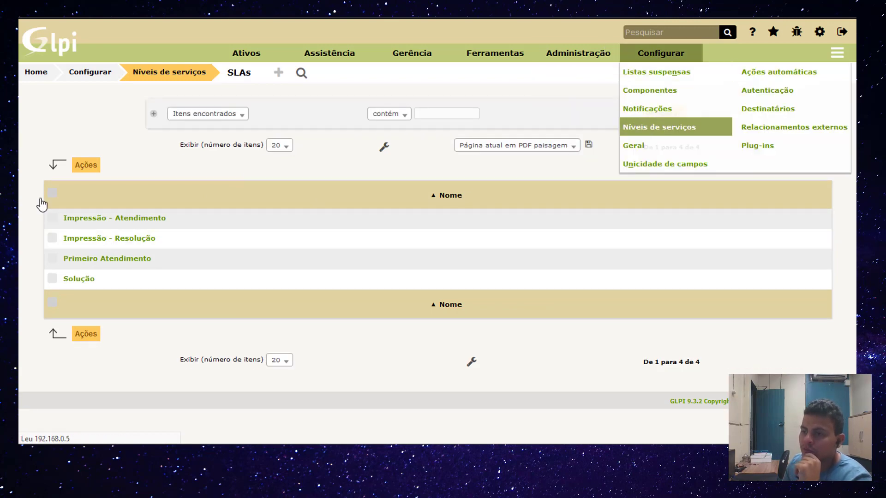
click(100, 243)
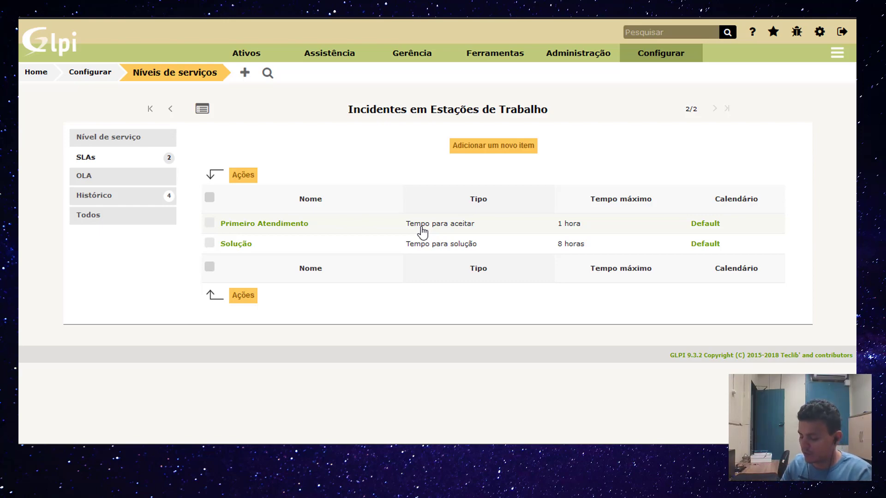
click(146, 137)
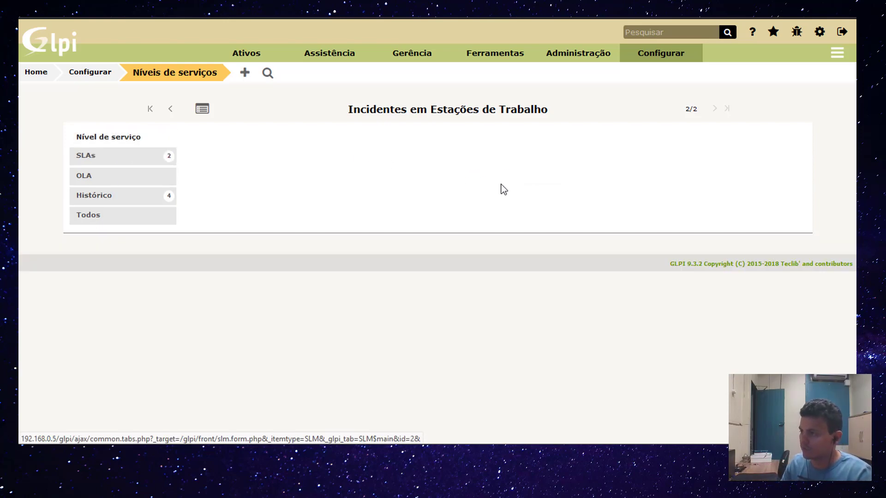
click(558, 199)
text(8 h)
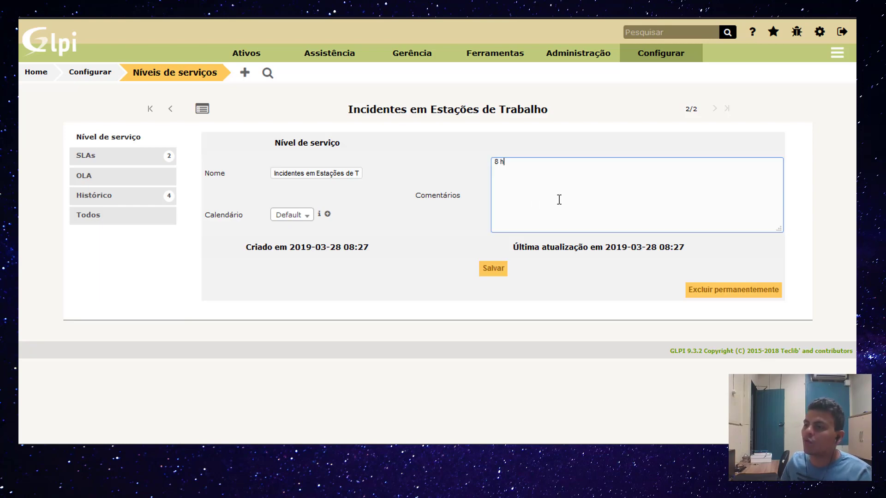
text(oras para solução)
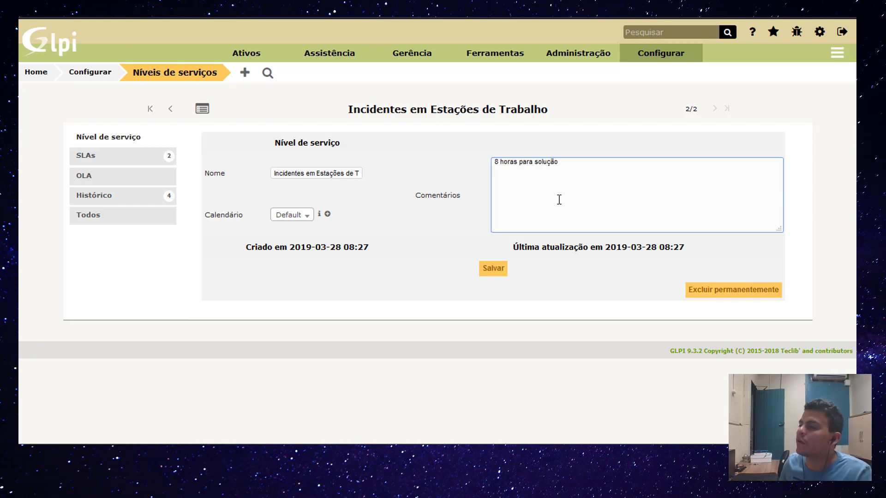
click(498, 271)
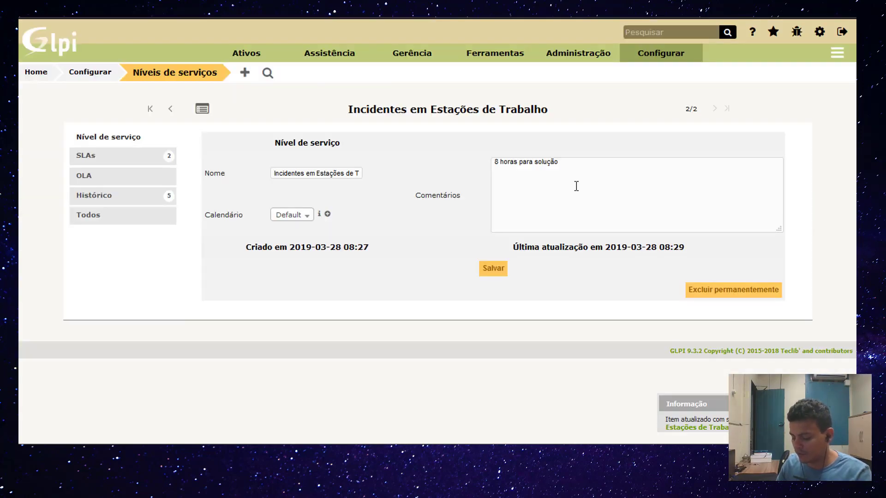
Step: Insert the line "1 hora para primeiro atendimento" above the existing text in the service level's comments and save
click(581, 175)
text(1 hora para pr)
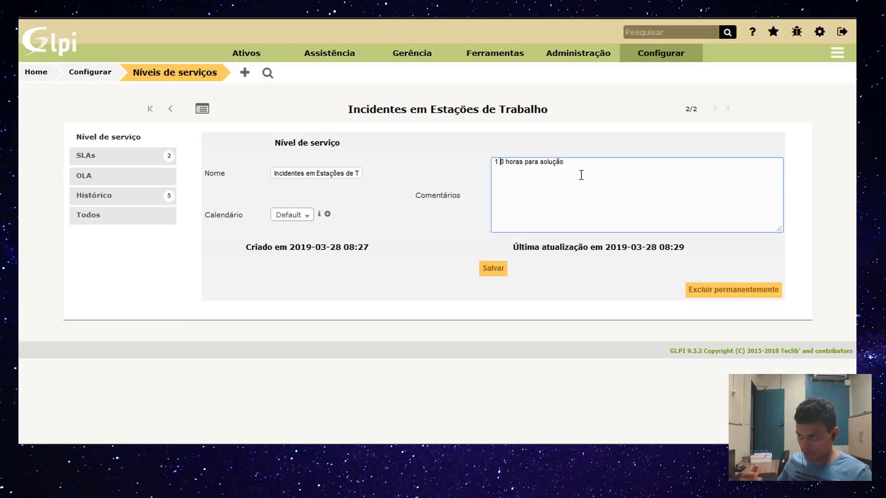
text(imeiro atendimento)
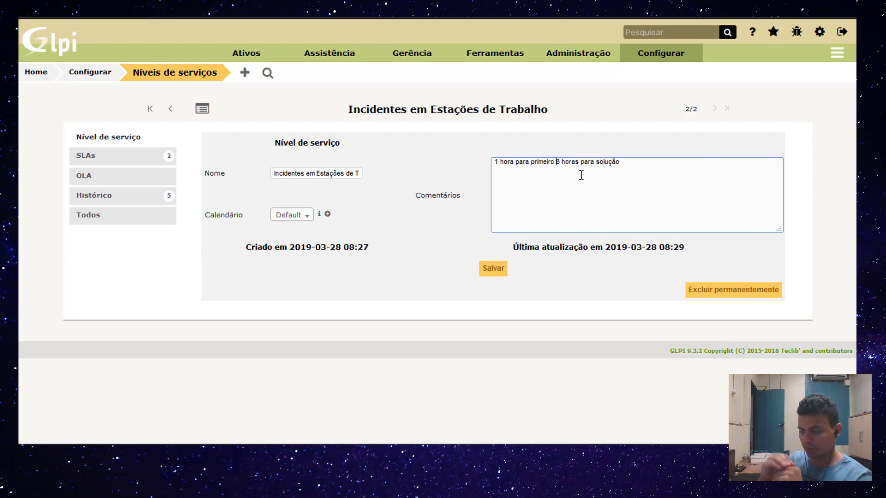
key(Return)
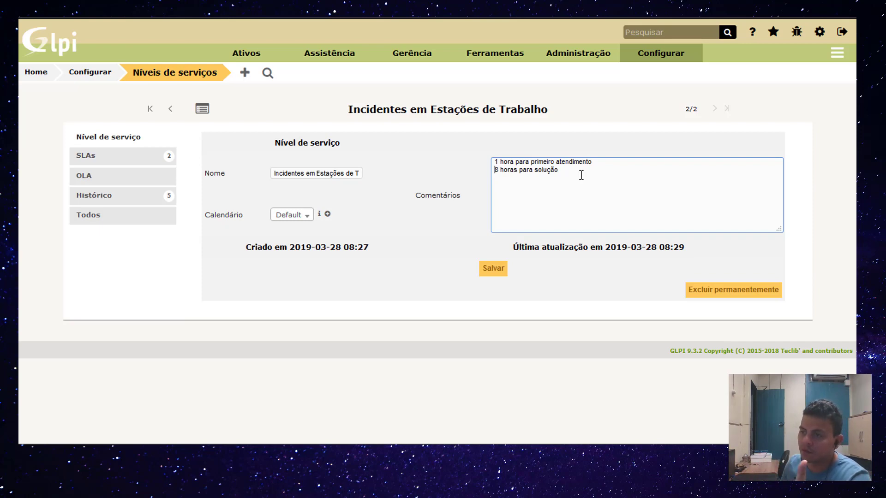
click(494, 269)
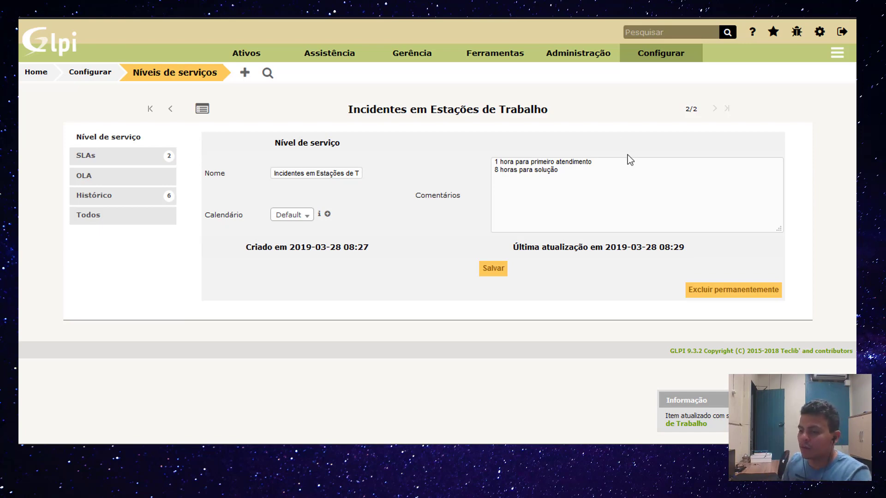
Step: Add an OLA named "Primeiro atendimento" of type Tempo para aceitar with a maximum time of 1 hour to the service level
click(115, 176)
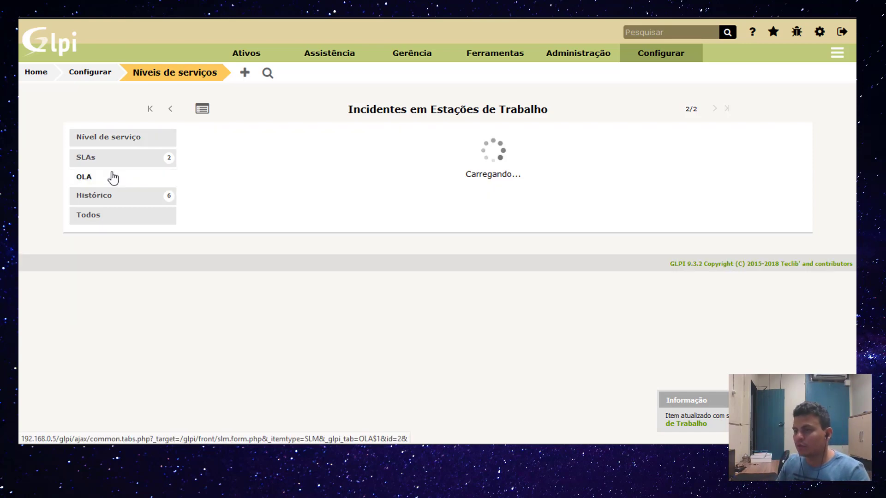
click(490, 147)
click(327, 169)
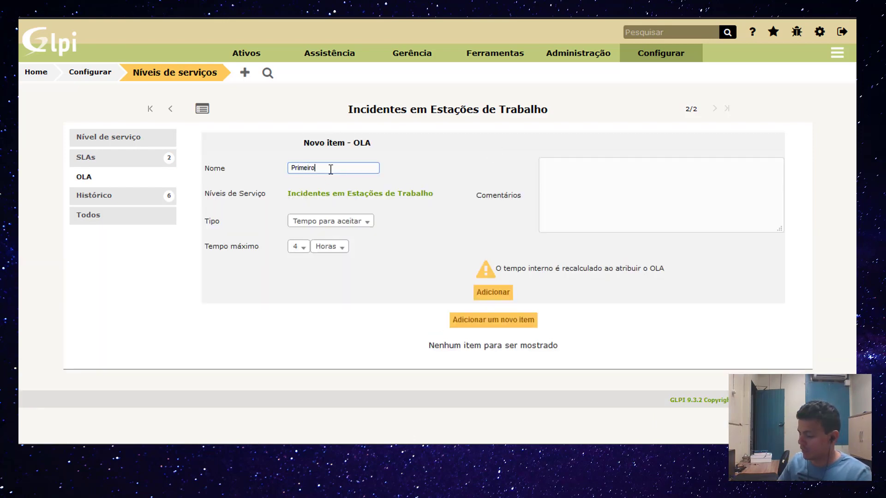
text(Primeiro atendimento)
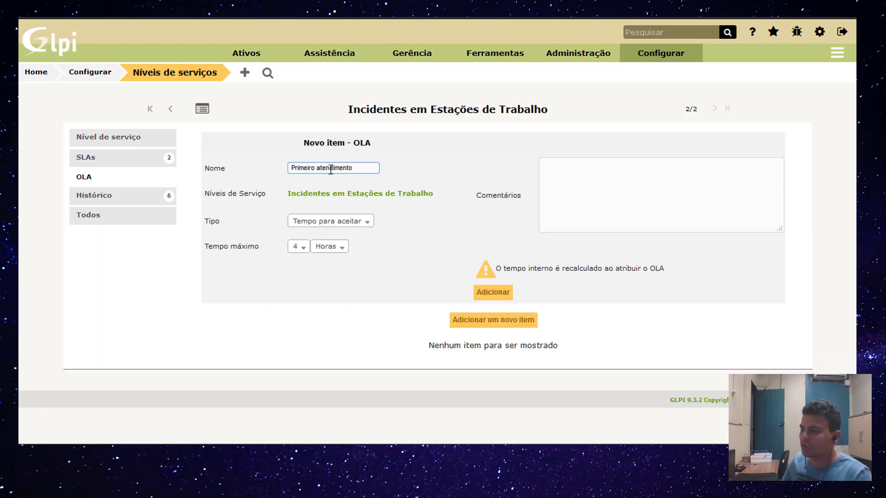
click(302, 248)
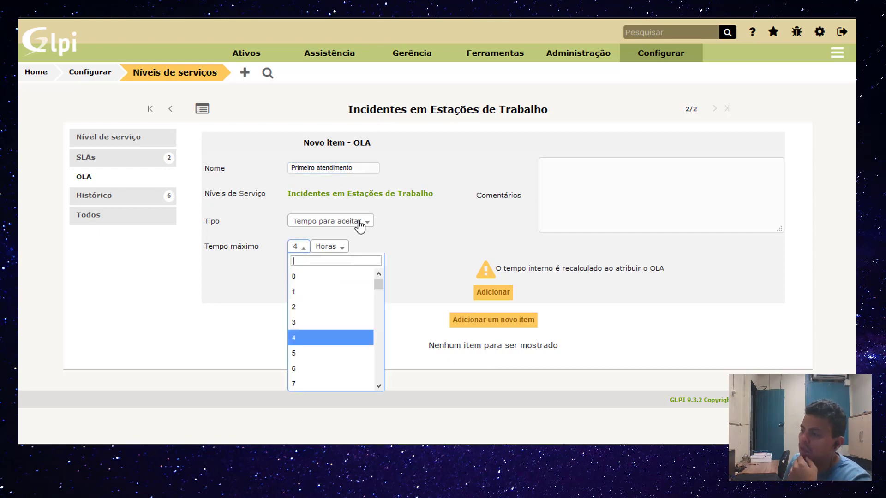
text(1)
click(339, 277)
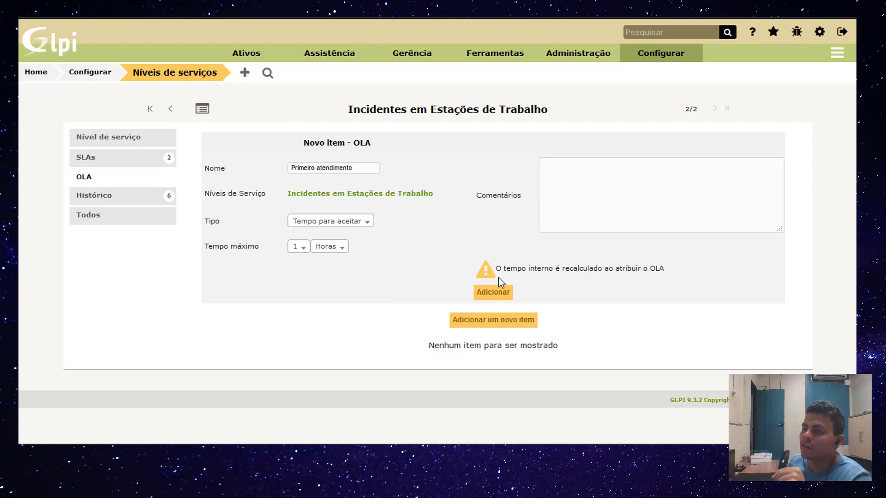
click(482, 295)
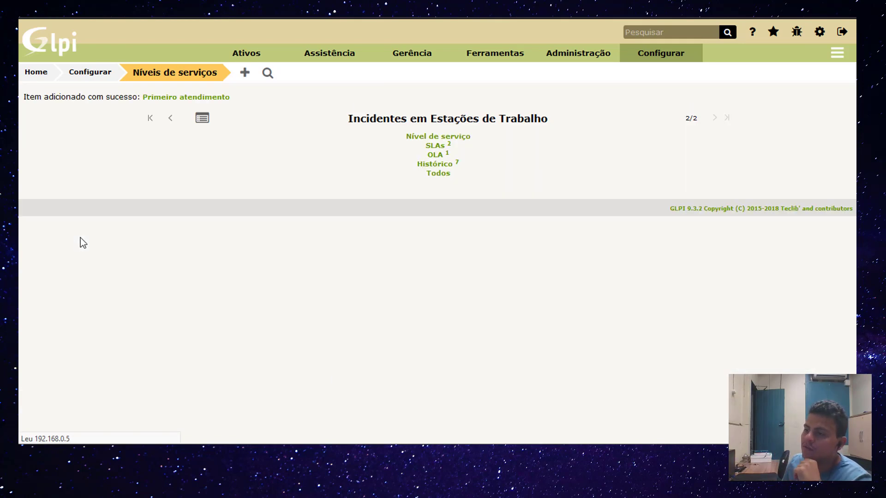
drag(353, 109, 593, 107)
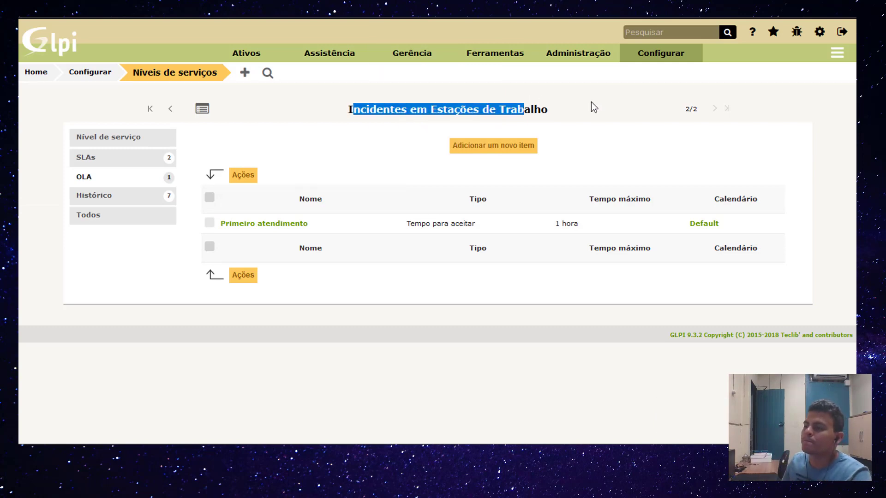
click(593, 107)
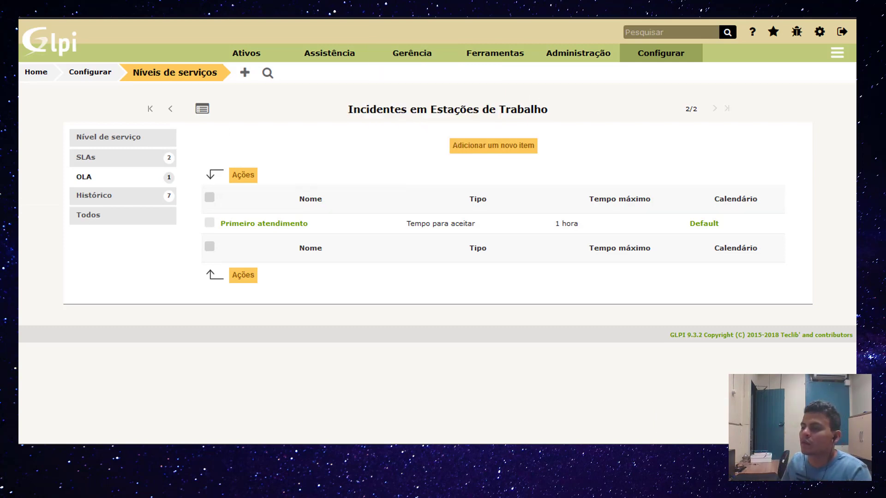
Step: Add a second OLA without a name, of type Tempo para solução and with a maximum time of 8 hours
click(490, 147)
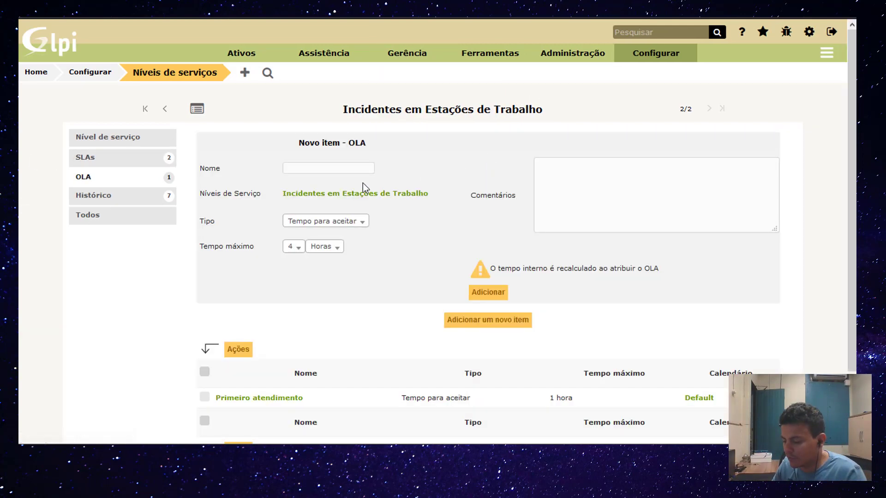
click(335, 224)
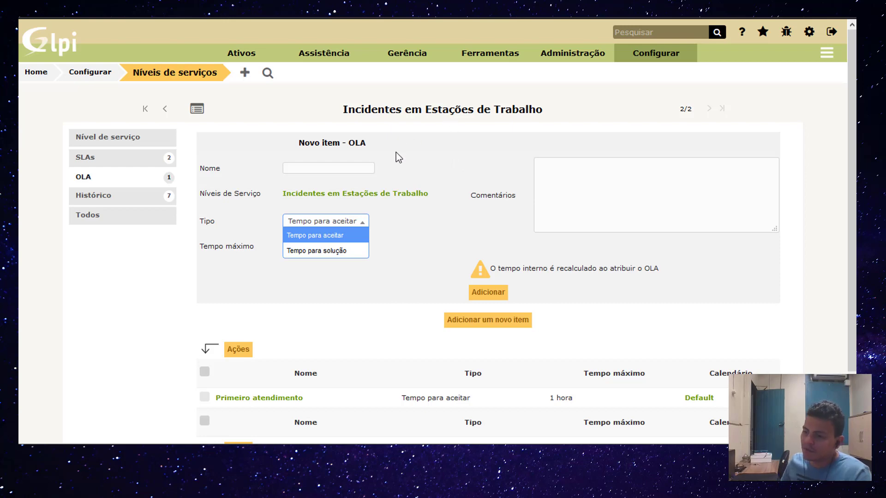
click(428, 237)
click(342, 221)
click(336, 249)
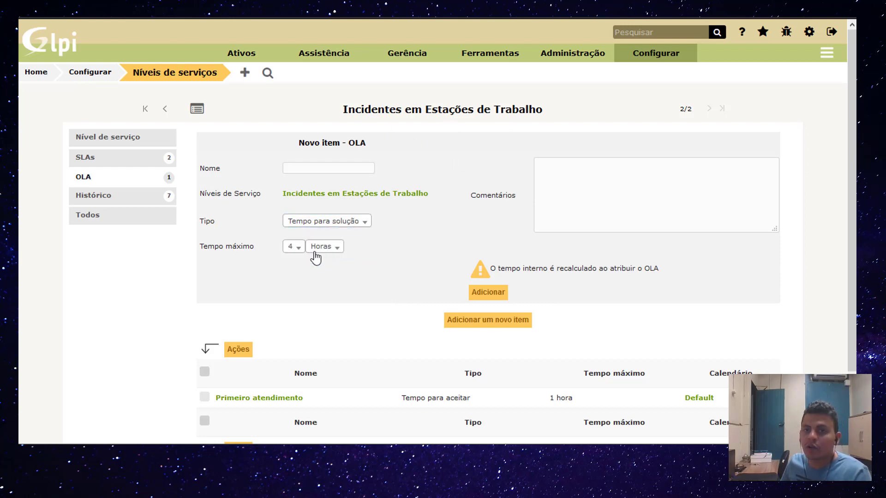
click(299, 249)
text(8)
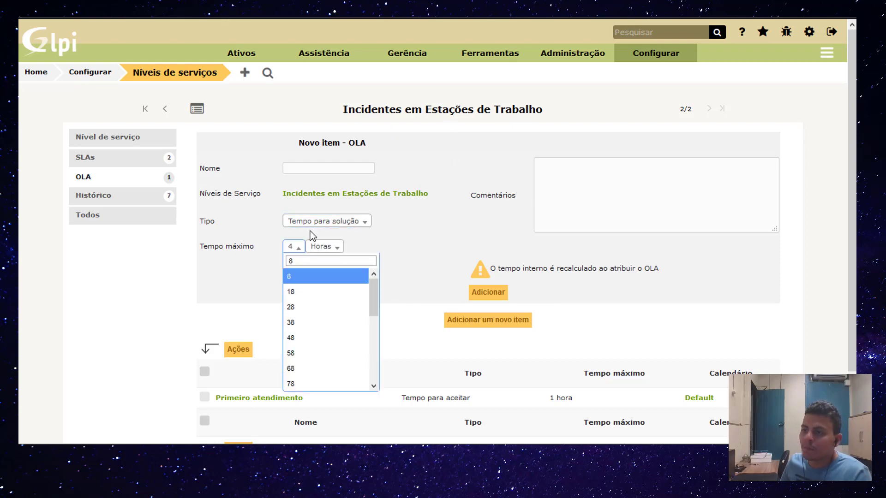
click(306, 280)
click(497, 295)
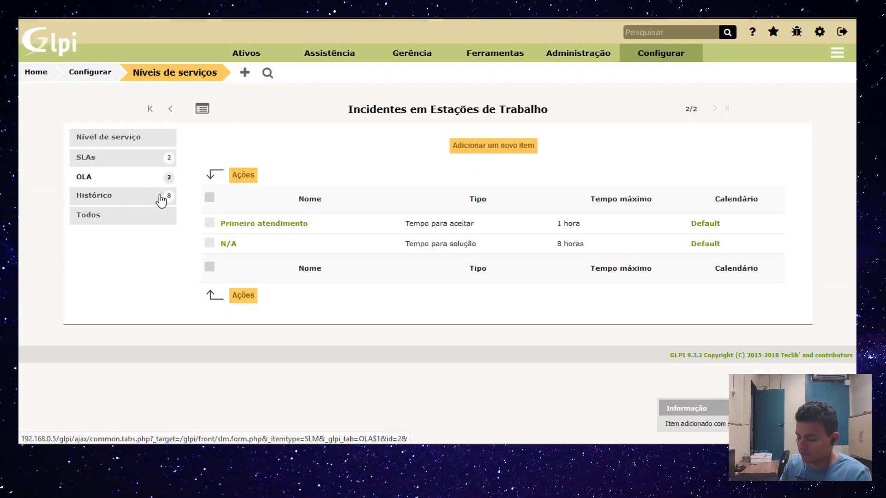
Step: Name the unnamed Tempo para solução OLA "Solução interna" and save it
click(219, 245)
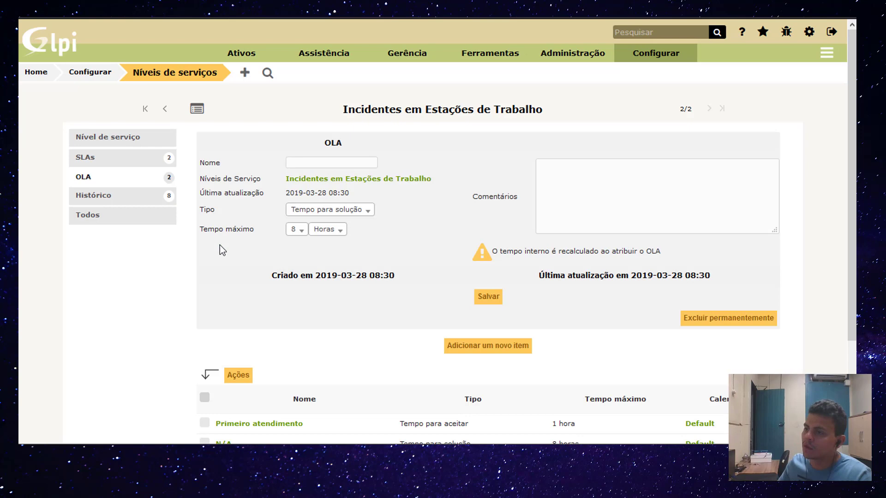
click(318, 164)
text(Soluç)
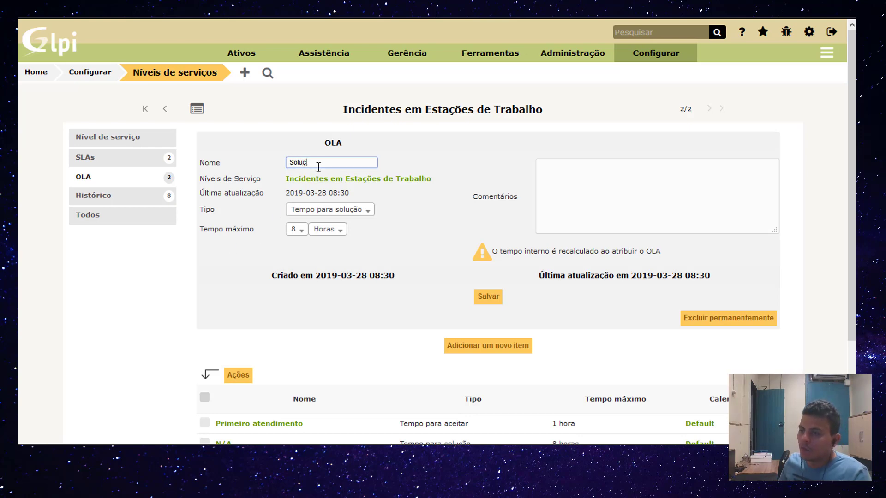
text(ão interna)
key(Return)
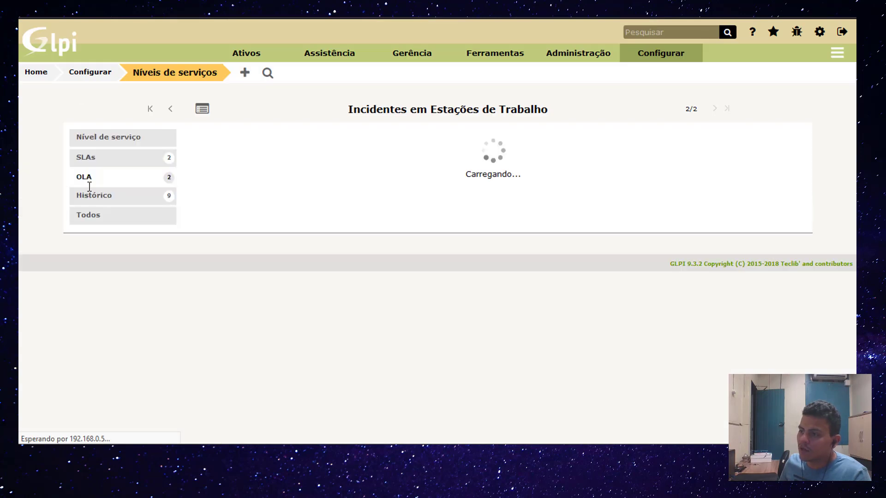
Step: Rename the OLA "Primeiro atendimento" to "Primeiro atendimento interno" and save it
click(257, 227)
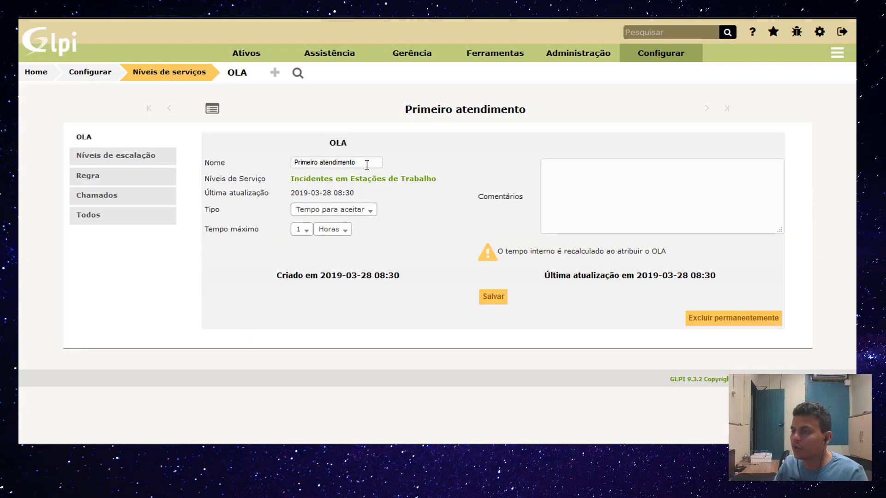
click(371, 163)
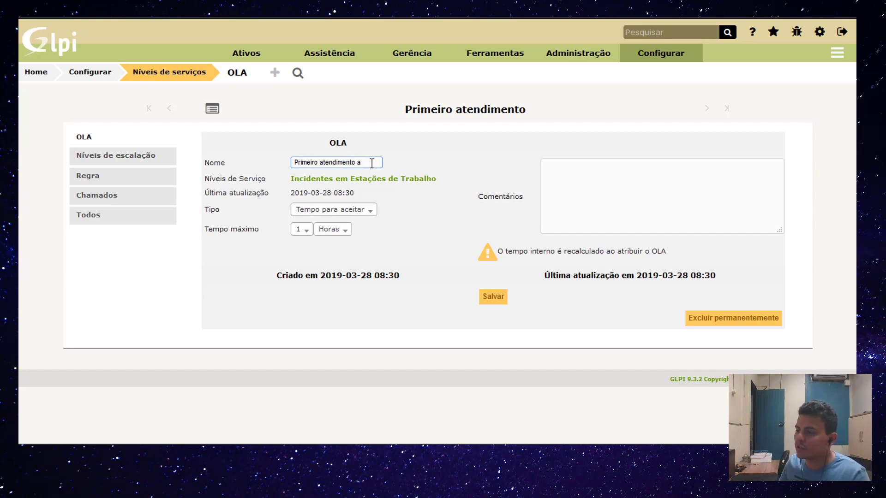
text(interno)
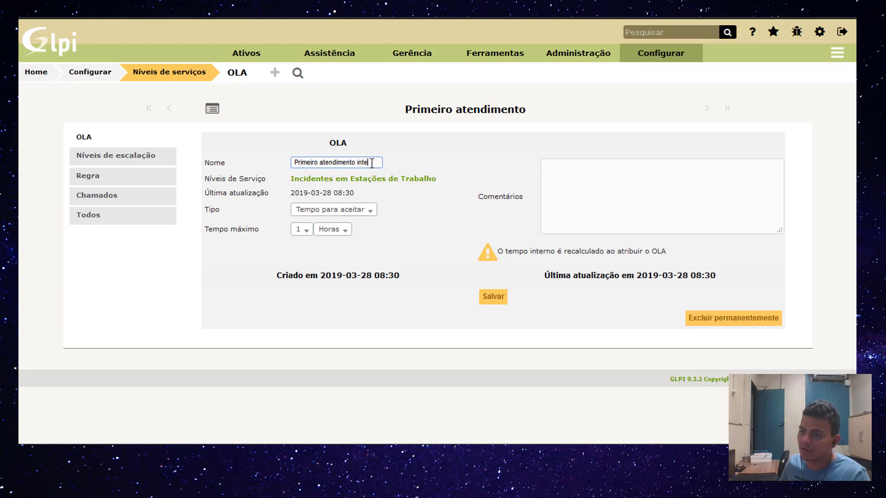
click(491, 297)
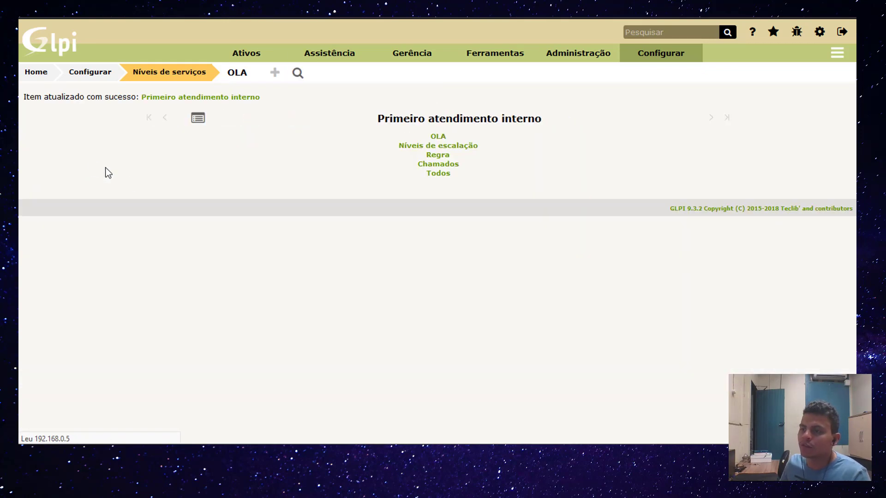
Step: Examine the escalation levels and rules of the OLA "Primeiro atendimento interno", and return to its main form
click(134, 158)
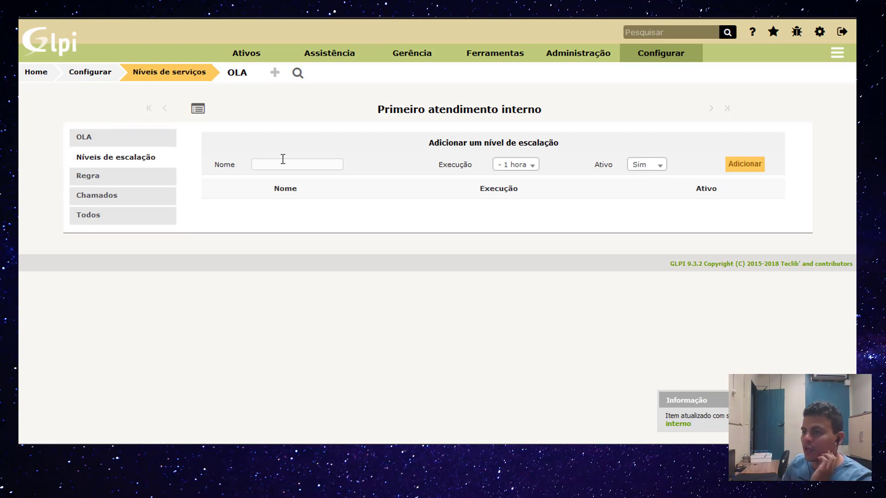
click(94, 180)
click(131, 140)
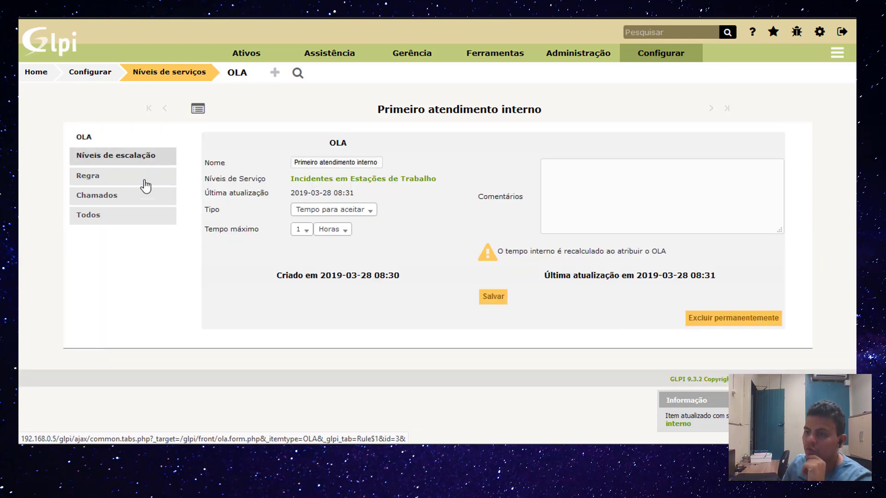
Step: Reopen the service level "Incidentes em Estações de Trabalho" and review its SLA and OLA lists
click(201, 77)
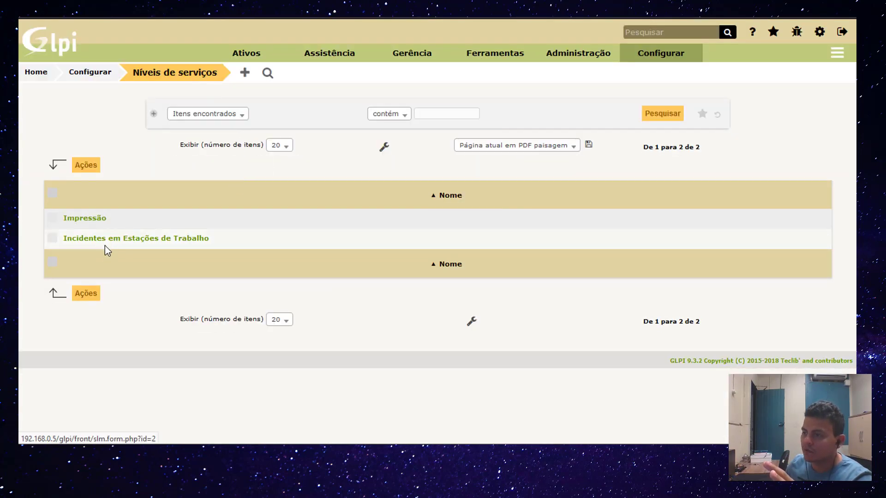
click(112, 244)
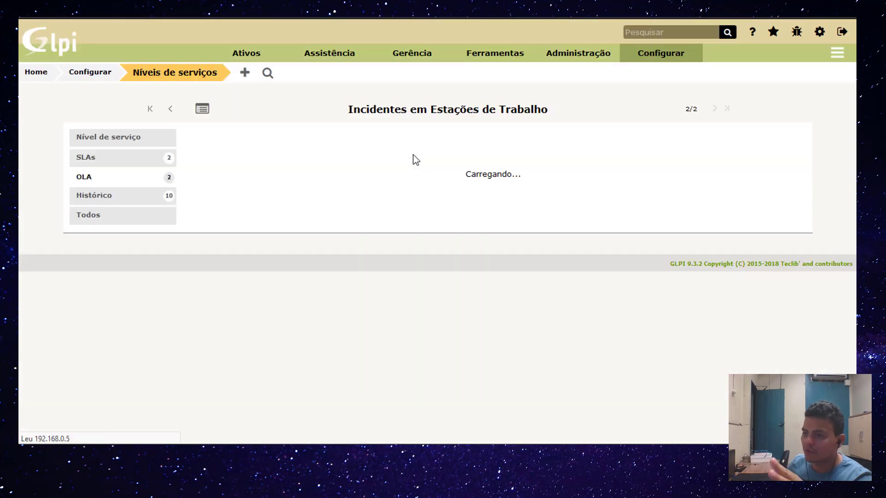
click(150, 161)
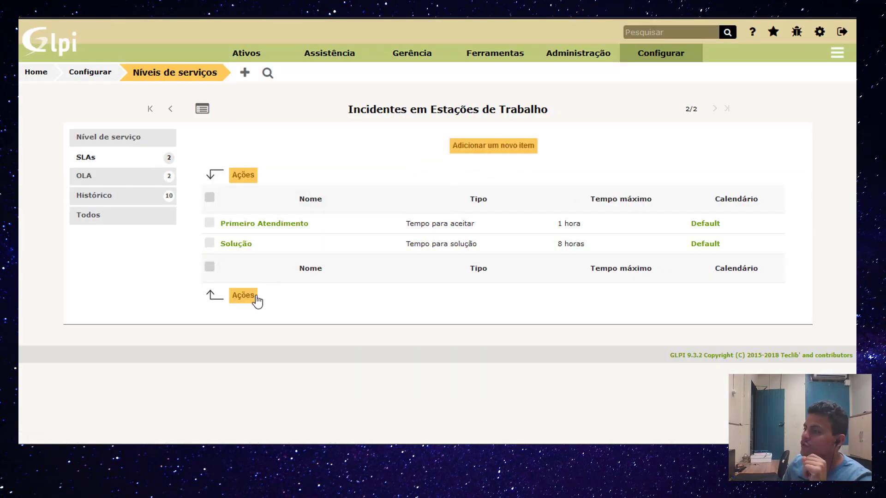
click(136, 177)
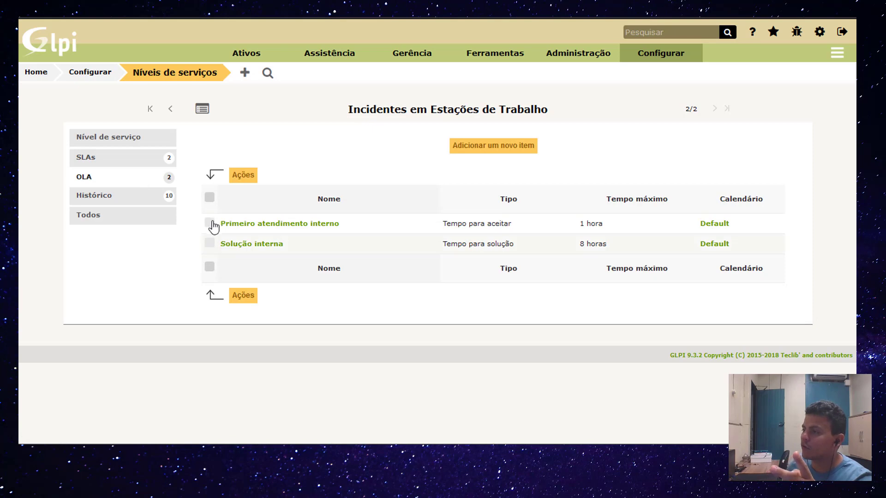
Step: Start a new business rule for tickets and enter the name "Nível de Serviço - Incidente Estação"
mouse_move(680, 59)
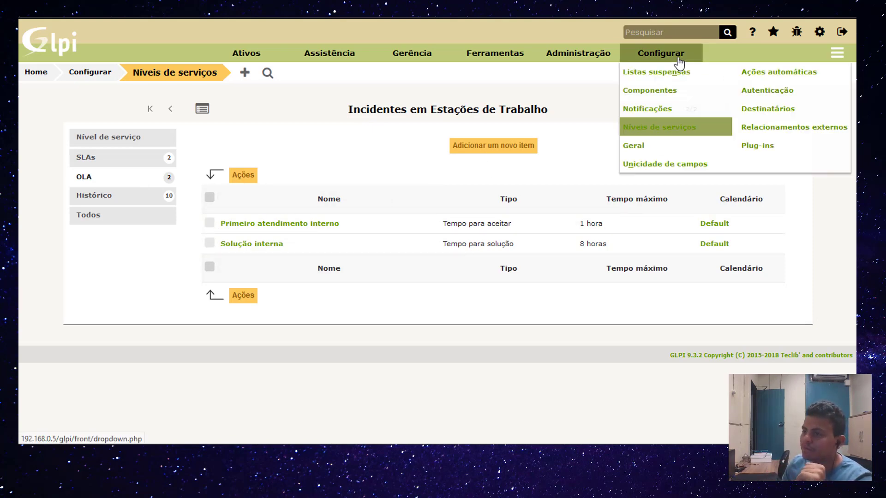
mouse_move(590, 59)
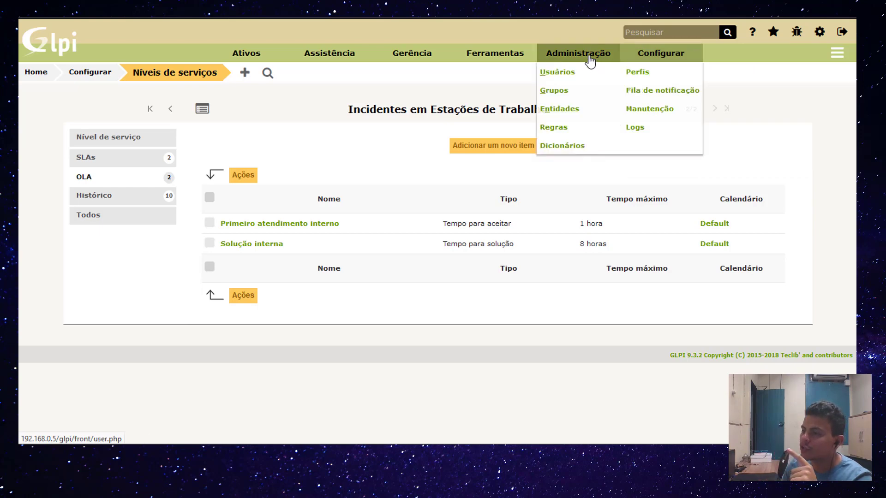
click(559, 132)
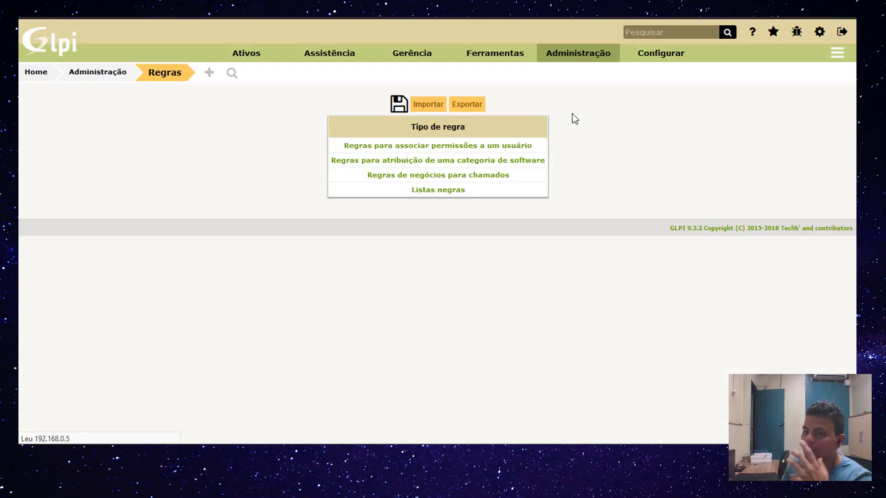
click(441, 175)
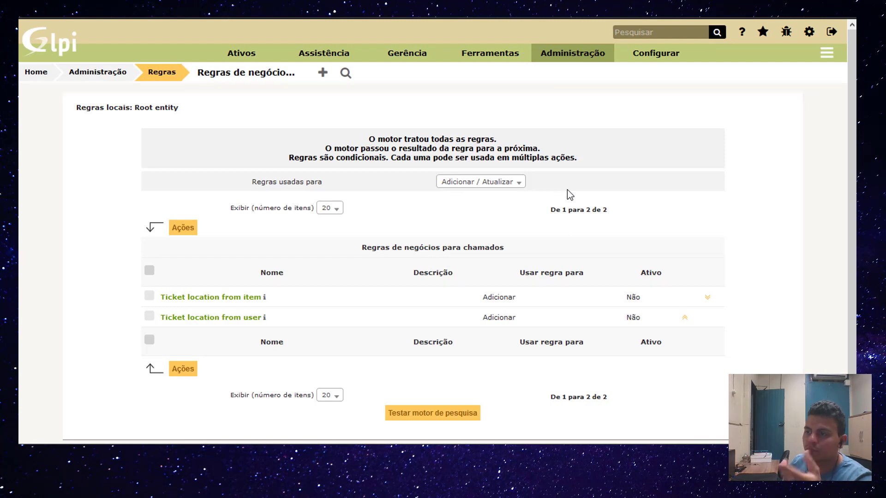
click(323, 73)
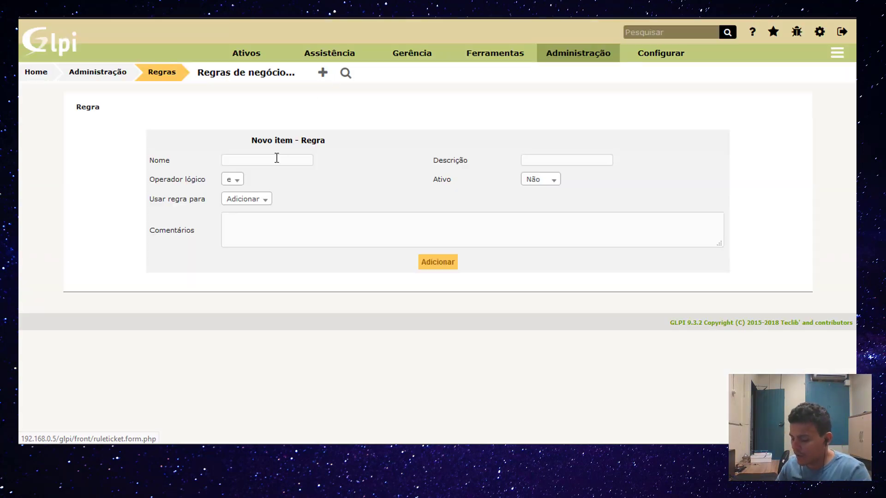
click(277, 159)
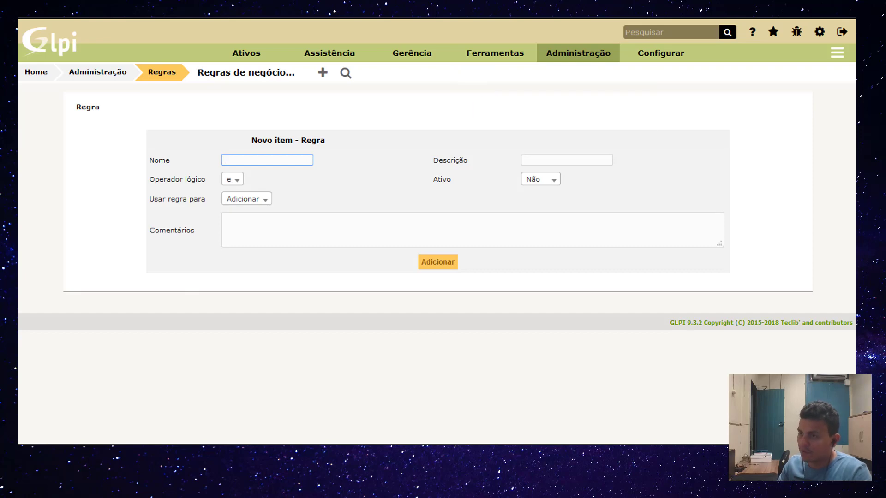
text(S)
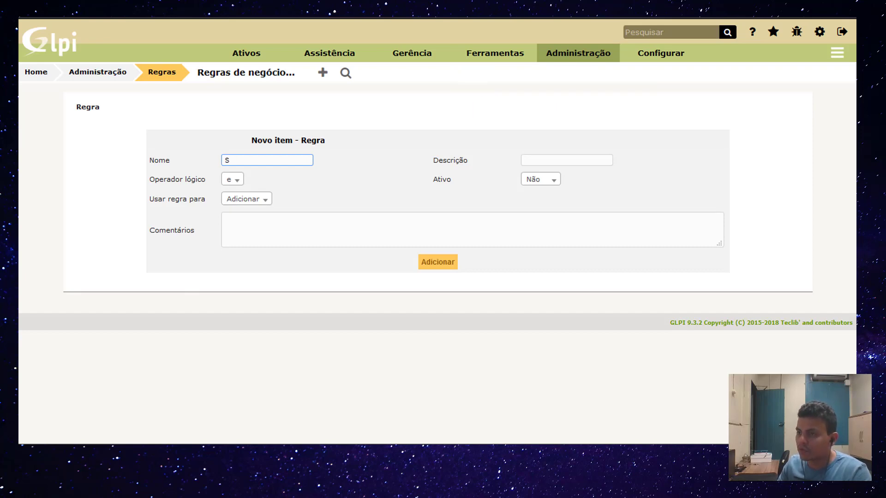
text(LA/OLA)
key(ctrl+a)
text(Nível de Serviço - Inciden)
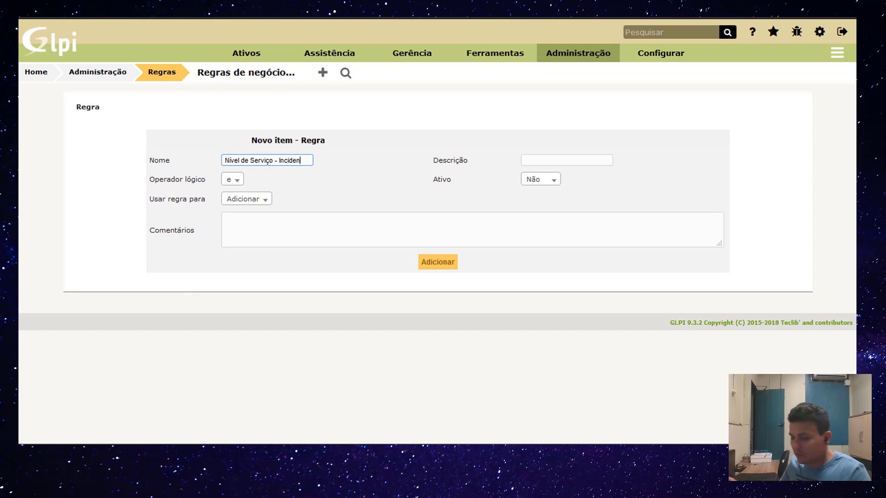
text(te Estação)
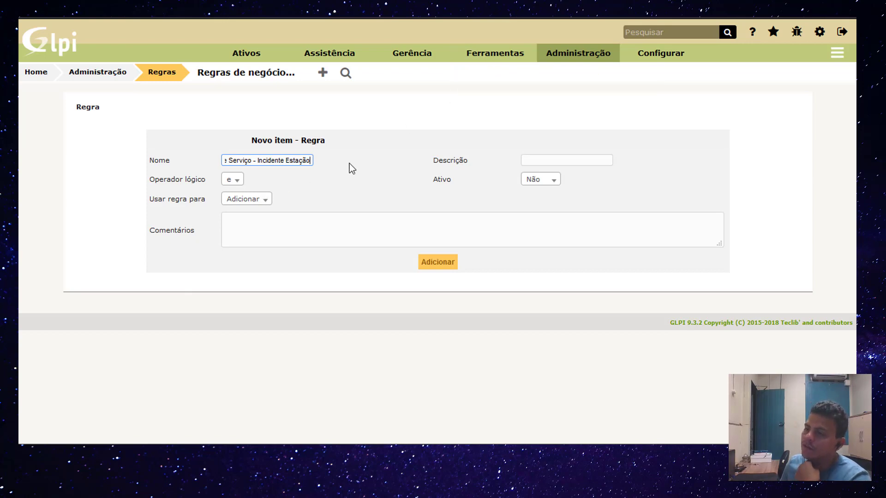
Step: Set the rule to logical operator "e", use it for "Adicionar / Atualizar", make it active, and add it
click(353, 179)
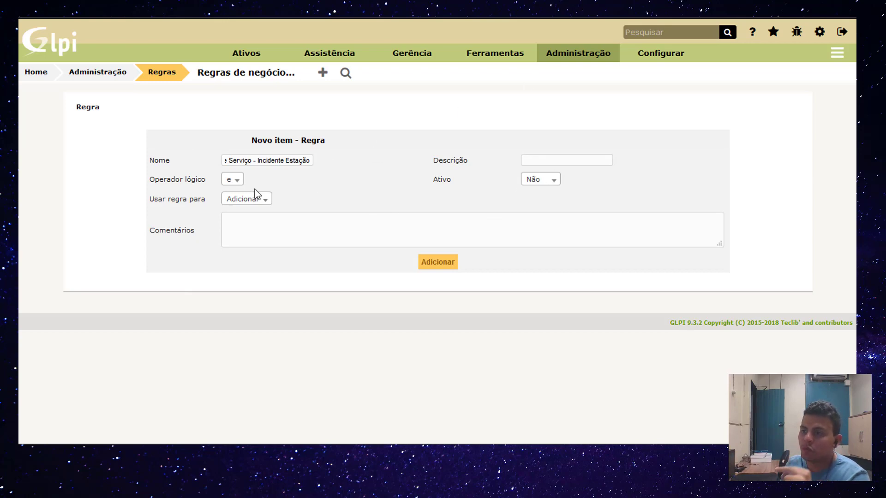
click(233, 181)
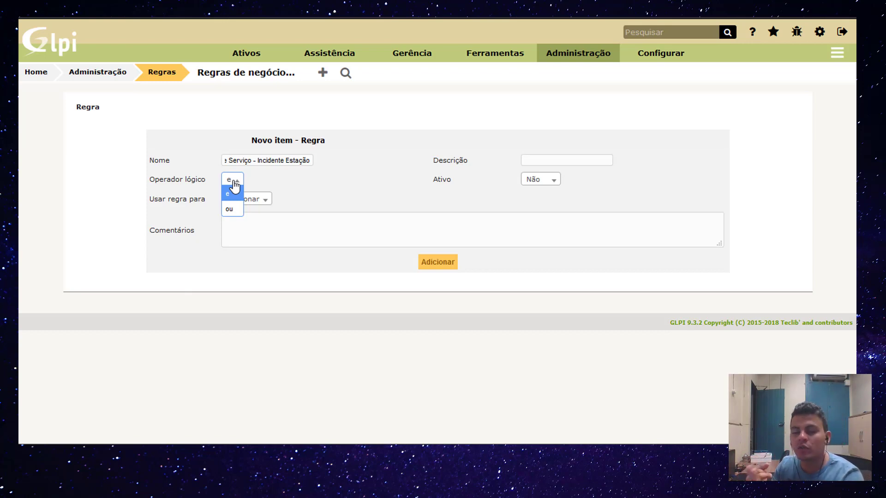
click(228, 194)
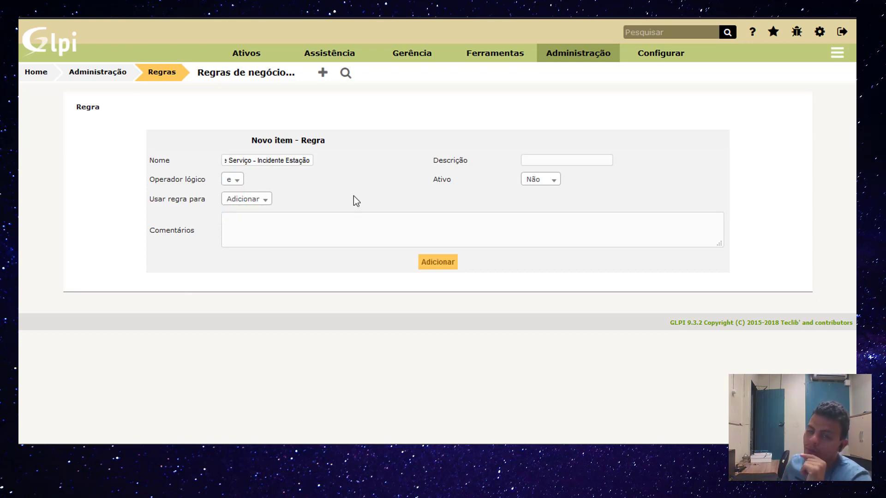
click(242, 202)
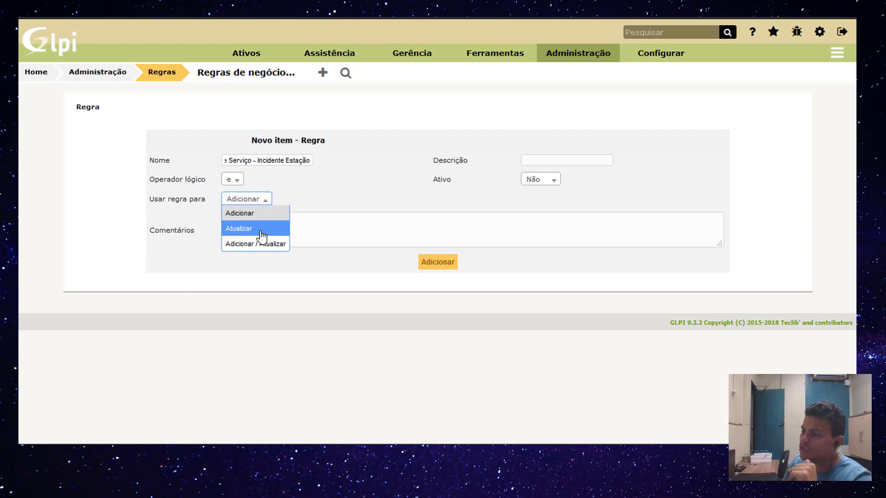
click(269, 249)
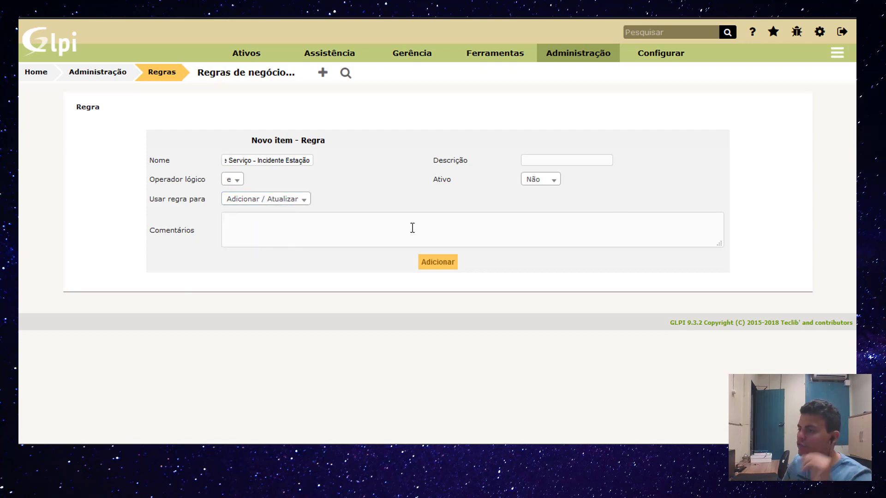
click(553, 179)
click(540, 210)
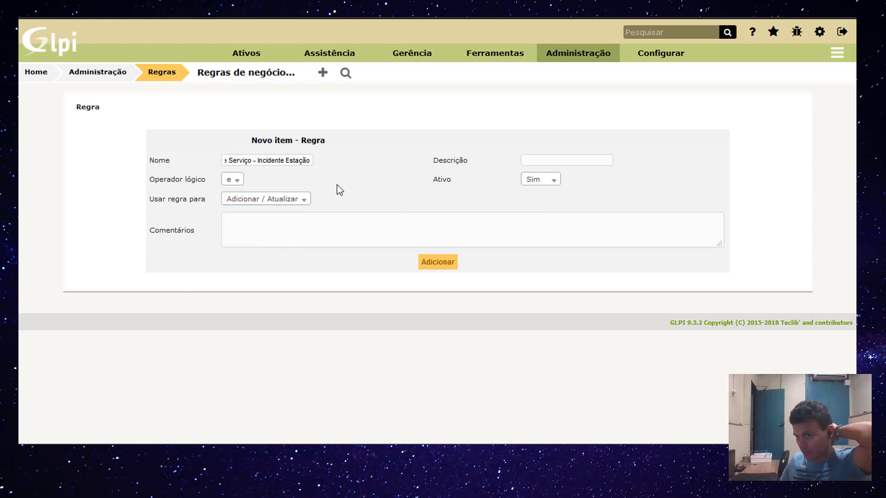
click(449, 269)
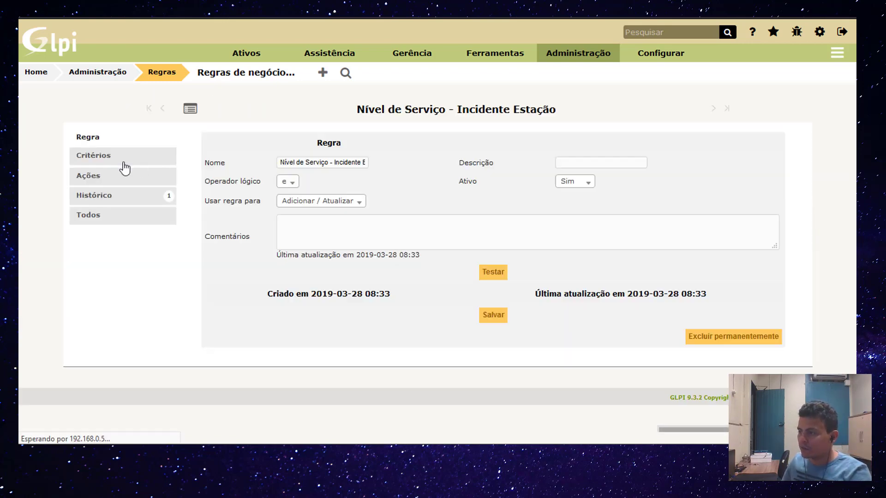
Step: Add a criterion to the rule requiring that "Tipo" é "Incidente"
click(107, 155)
click(528, 147)
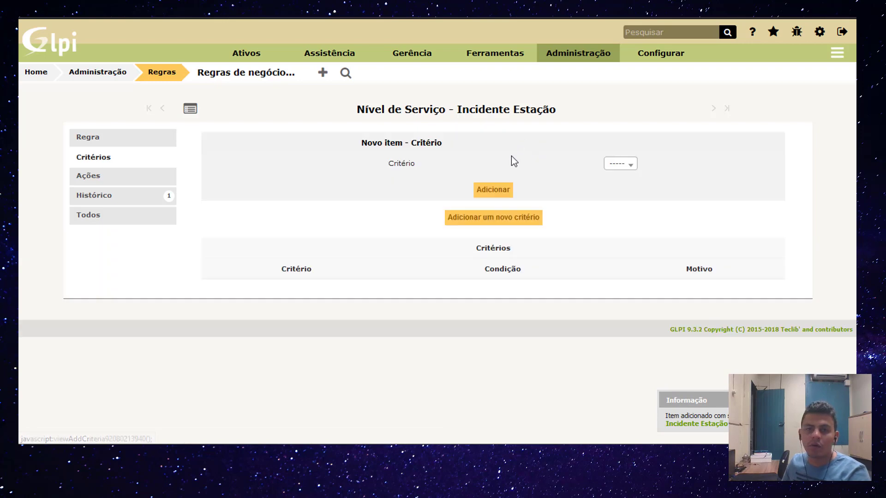
click(617, 165)
scroll(618, 233, down, 5)
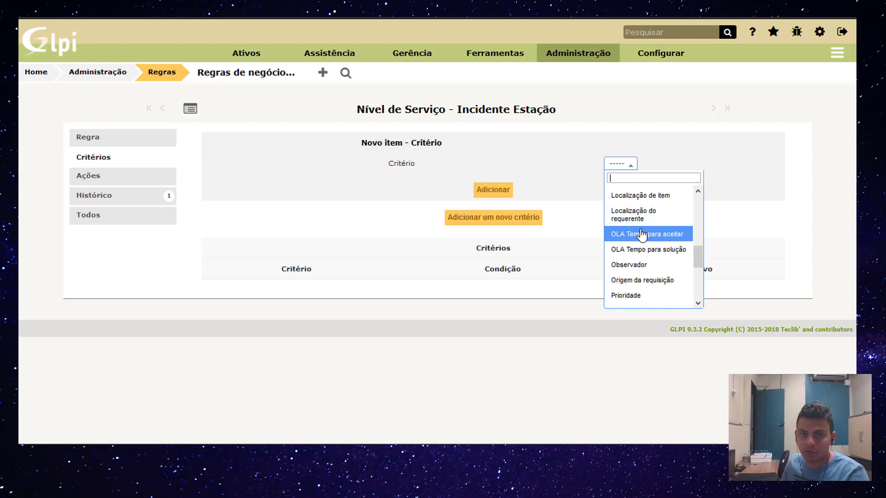
scroll(646, 235, down, 3)
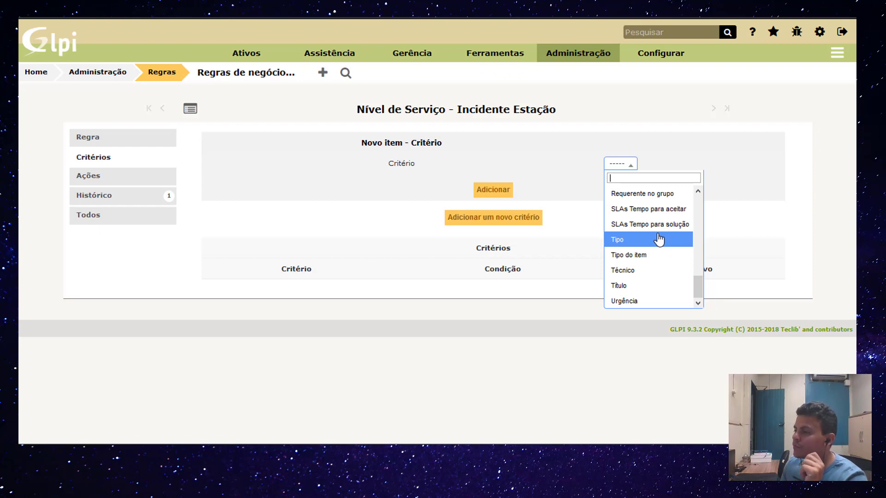
scroll(662, 246, up, 3)
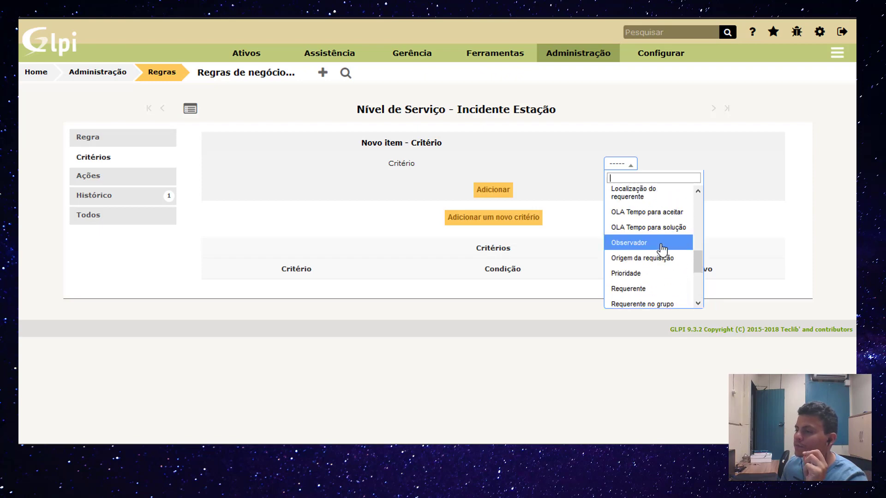
scroll(661, 249, down, 3)
click(640, 241)
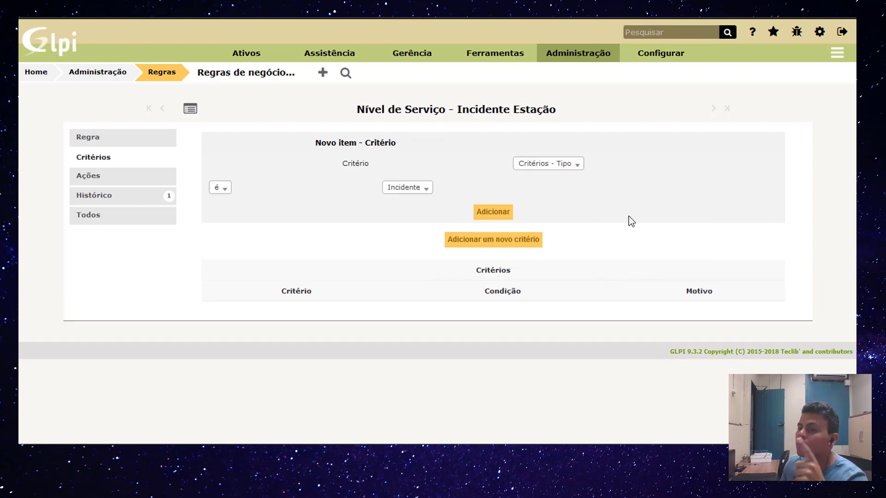
click(482, 213)
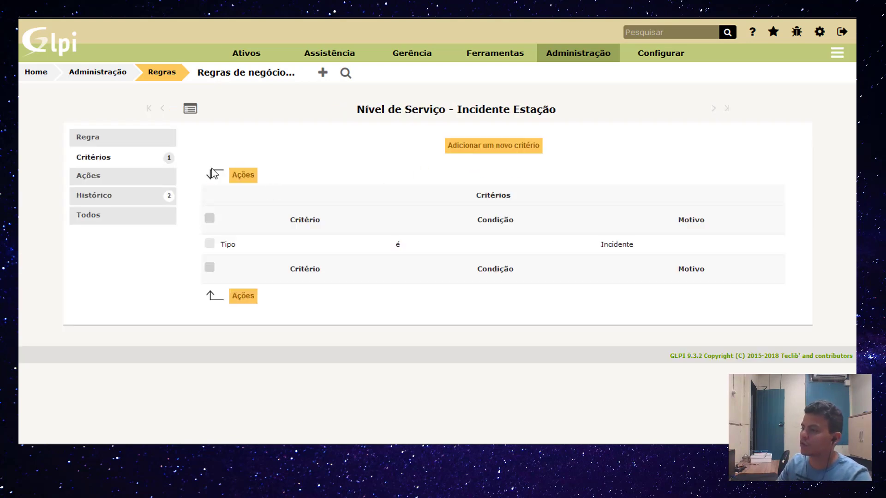
Step: Start a second criterion for the rule based on "Categoria" with the condition "é"
click(471, 148)
click(635, 166)
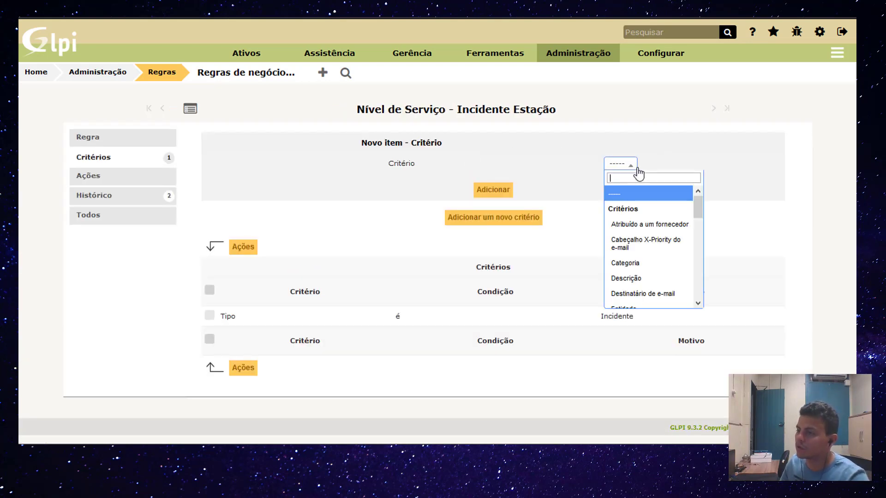
text(categor)
key(Return)
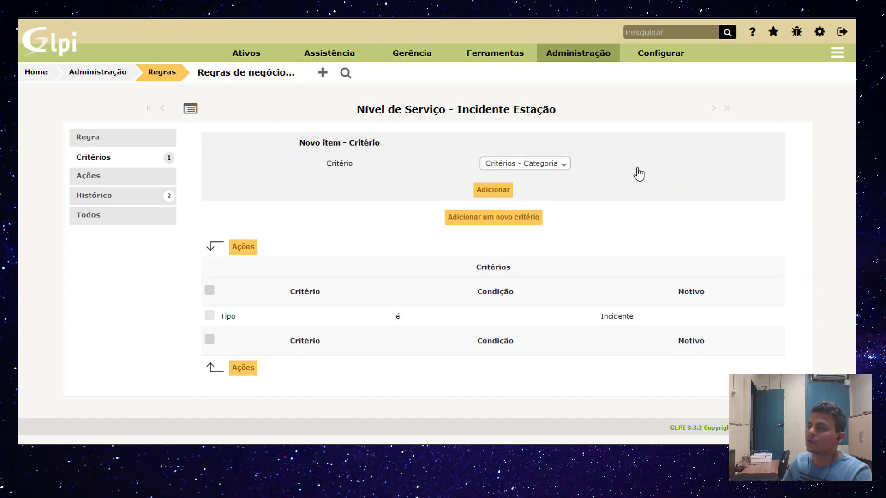
click(389, 188)
click(384, 189)
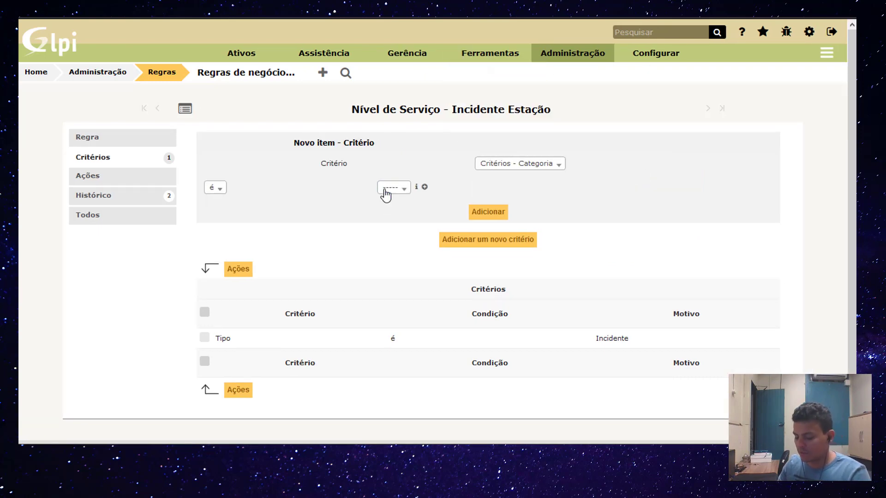
Step: Create the ticket category "Incidente em Estação de Trabalho" from the criterion form and close the category form
click(424, 187)
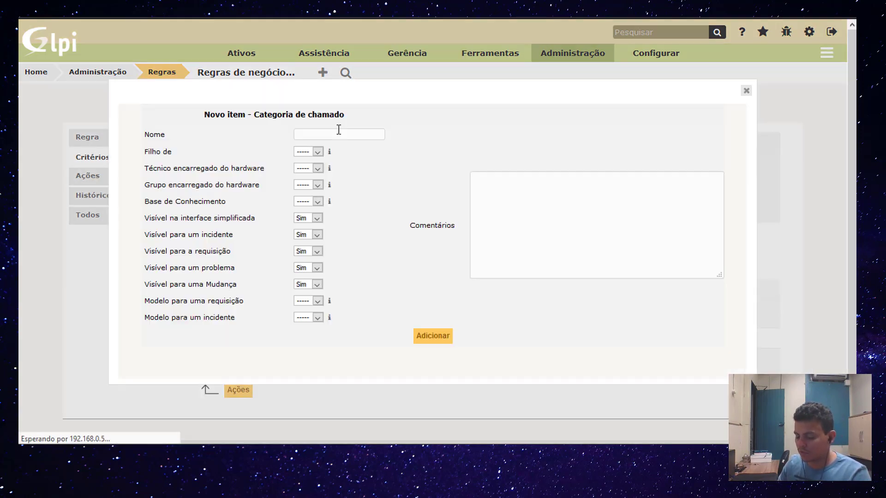
click(345, 134)
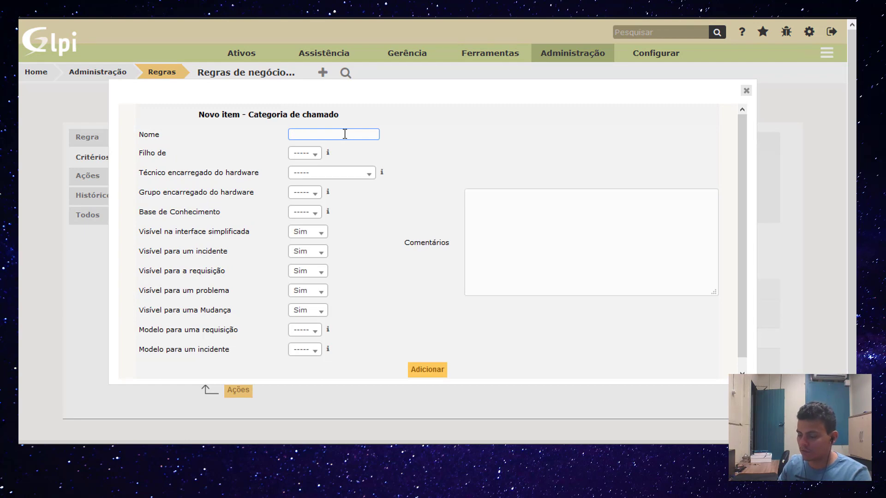
text(Incidente em Es)
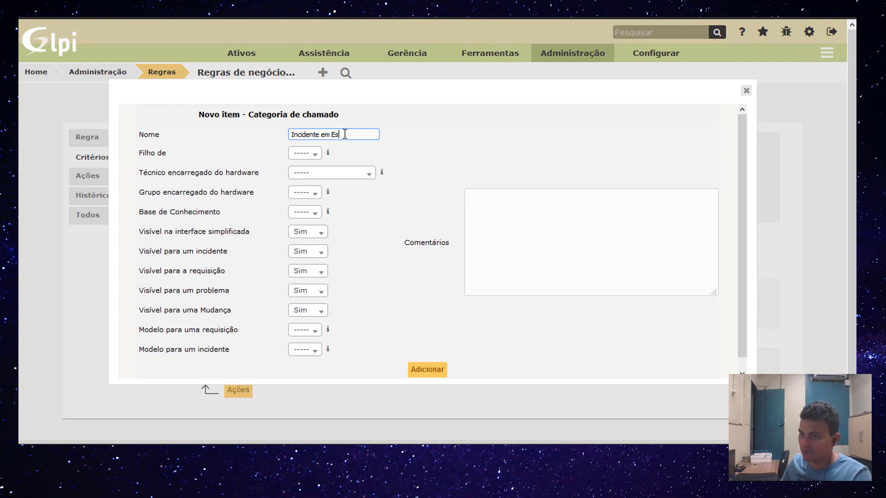
text(tação de Trabalho)
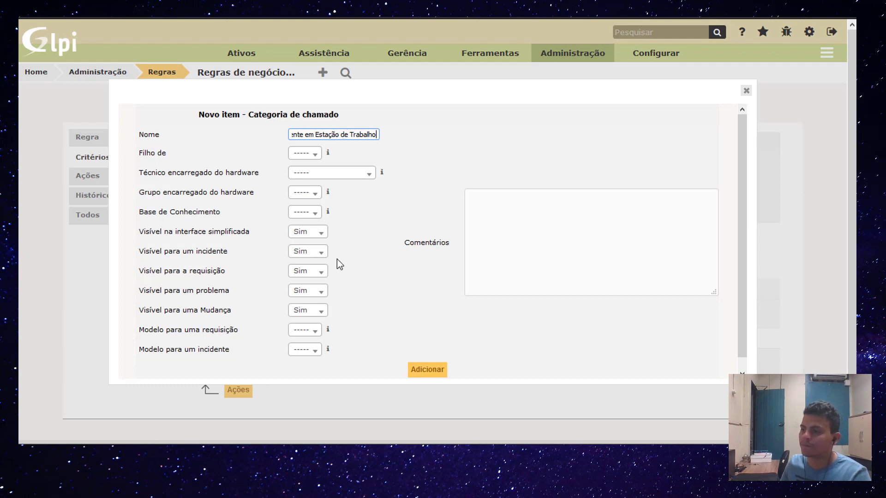
click(306, 272)
click(307, 296)
click(427, 371)
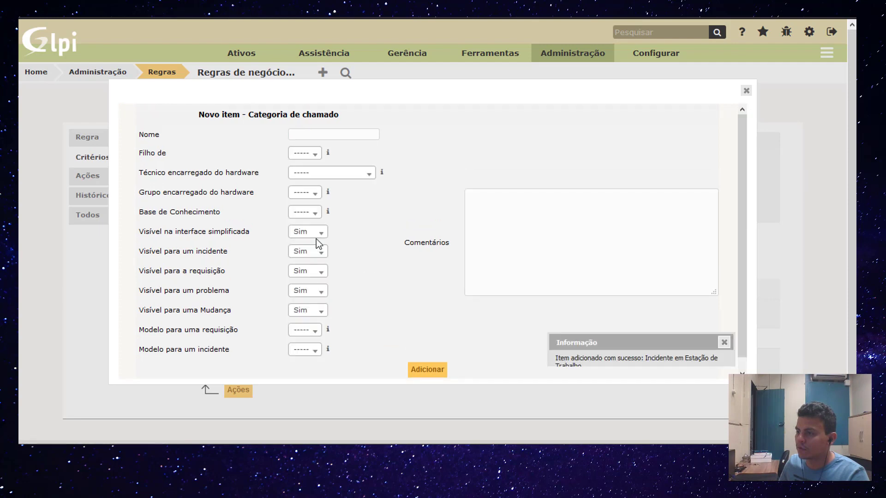
click(746, 90)
Step: Choose "Incidente em Estação de Trabalho" as the category value and add the criterion
click(386, 189)
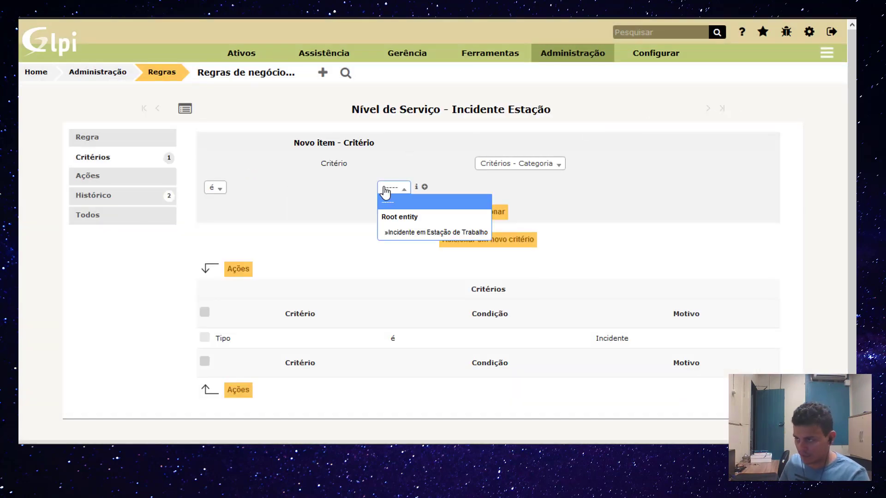
click(430, 234)
click(479, 216)
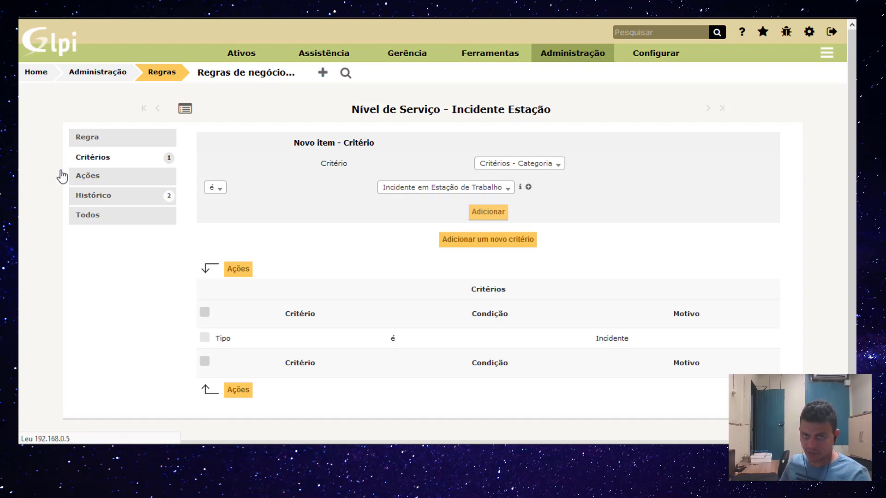
Step: Add a rule action that assigns "Primeiro Atendimento" to "SLAs Tempo para aceitar"
click(90, 176)
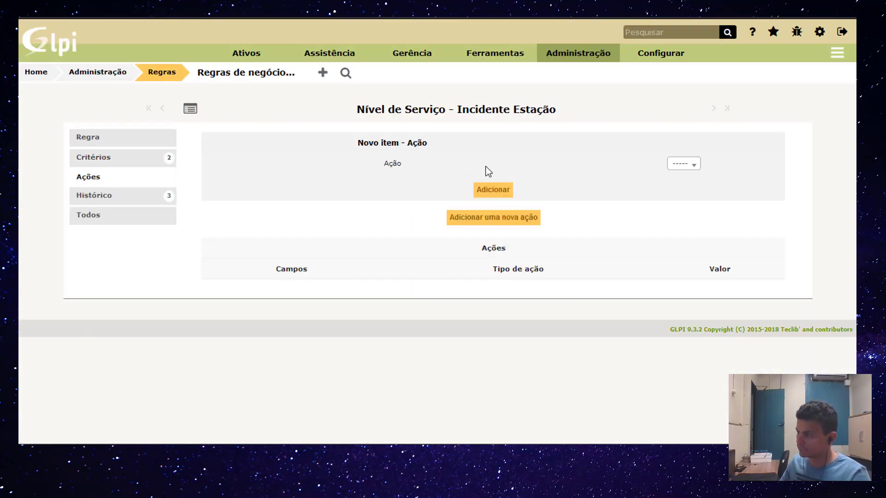
click(683, 164)
text(SL)
key(Down)
key(Return)
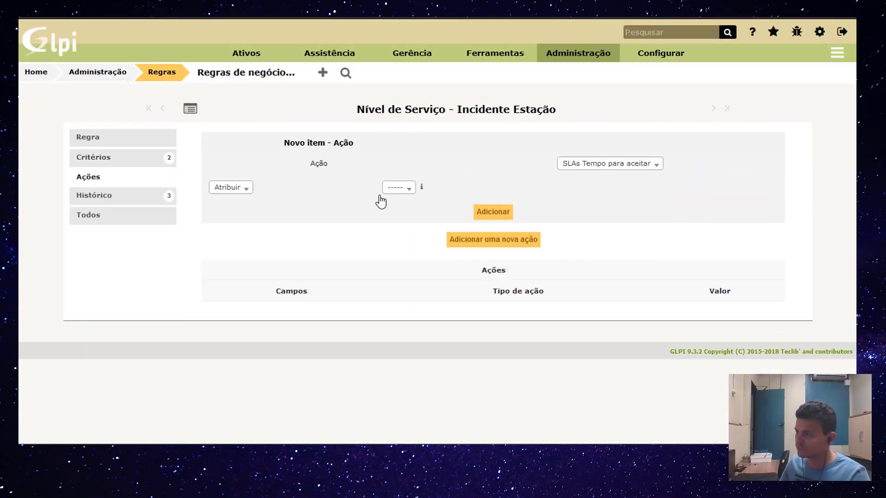
click(397, 188)
click(422, 248)
key(Return)
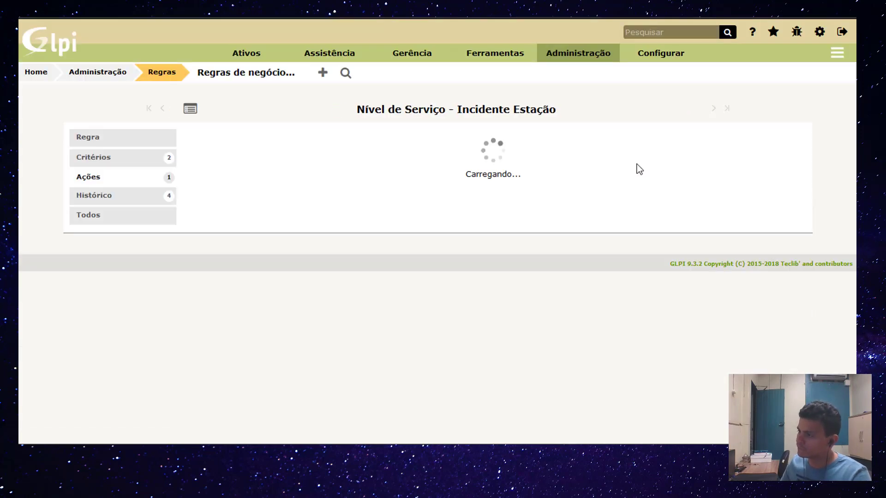
Step: Add a rule action that assigns "Solução" to "SLAs Tempo para solução"
click(672, 166)
click(710, 193)
click(392, 186)
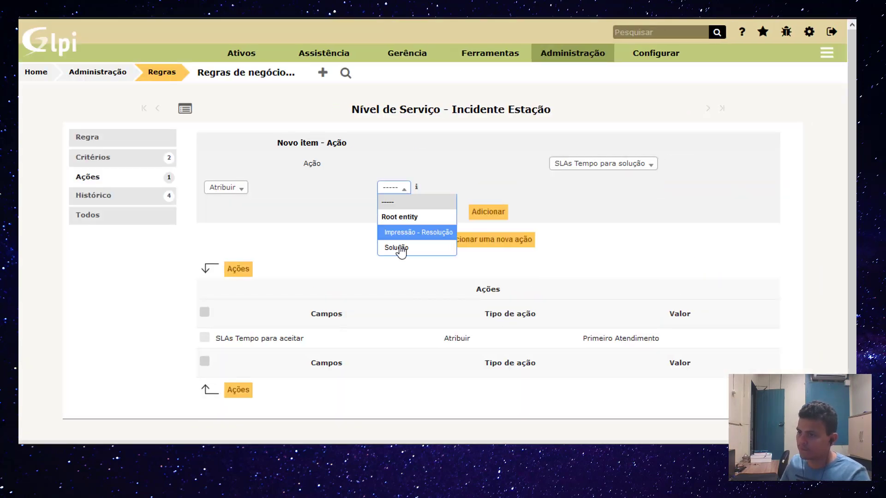
click(400, 250)
click(486, 214)
Step: Add a rule action that assigns "Solução interna" to "OLA Tempo para solução"
click(472, 156)
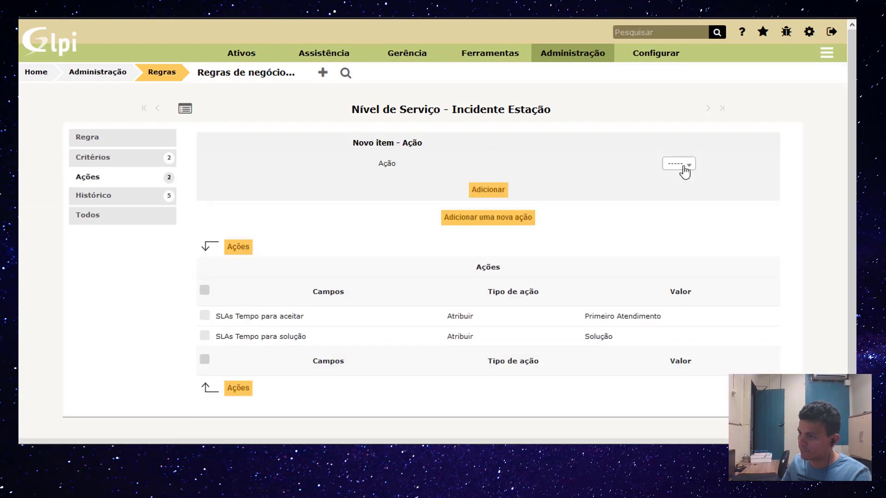
click(683, 170)
click(722, 192)
click(393, 187)
click(406, 247)
click(488, 212)
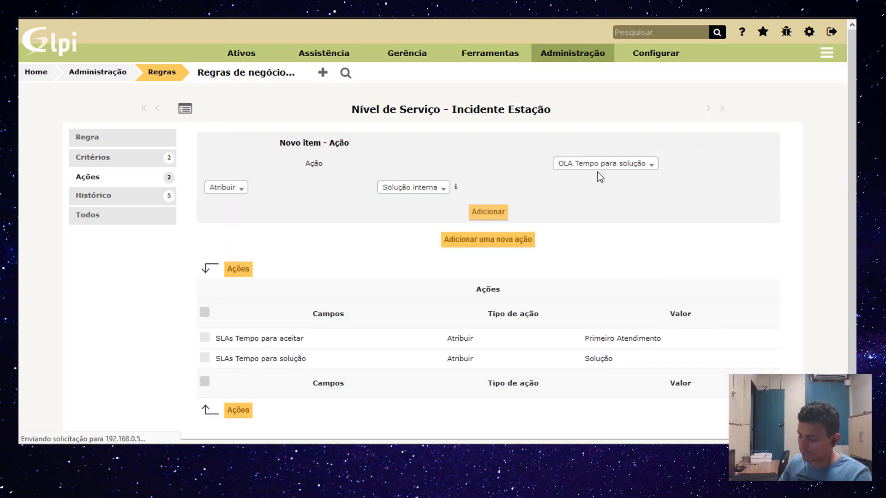
Step: Add a rule action that assigns "Primeiro atendimento interno" to "OLA Tempo para aceitar"
click(507, 152)
click(692, 163)
text(ola)
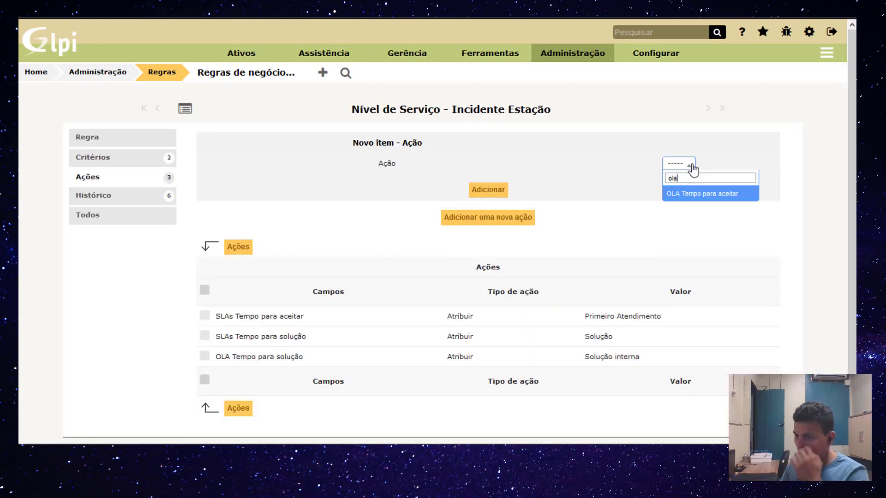
click(680, 194)
click(381, 188)
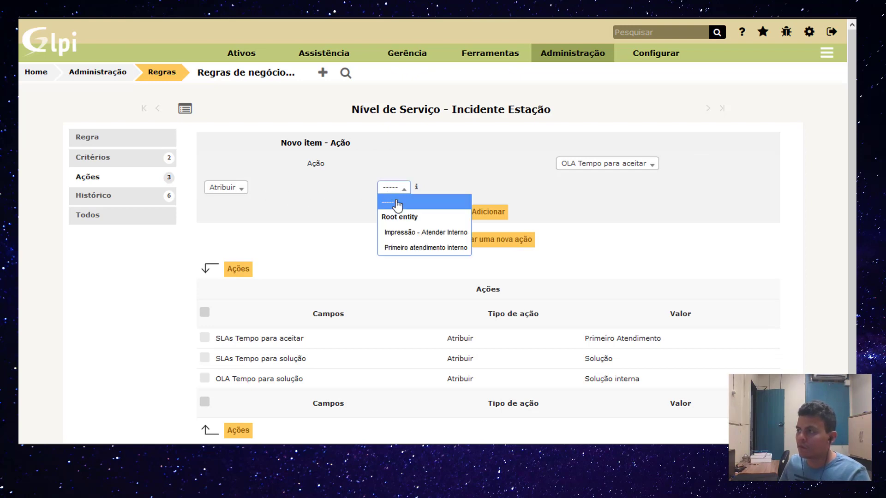
click(404, 248)
click(492, 216)
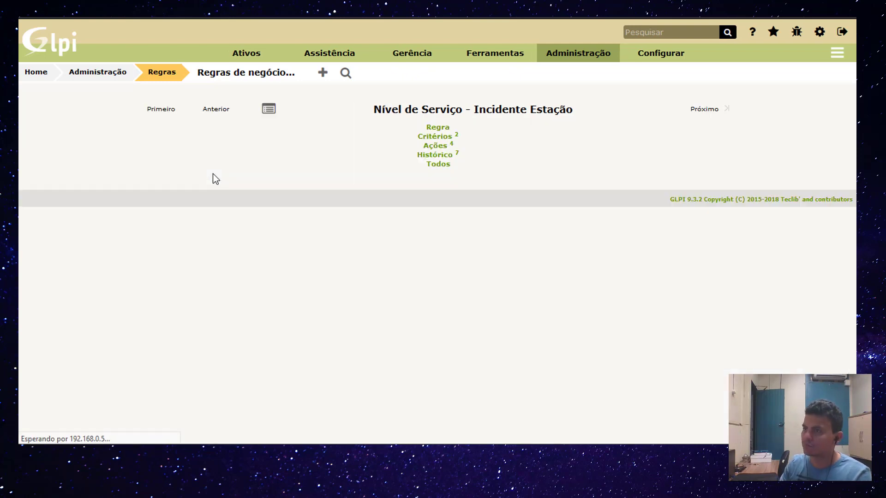
Step: Rename the post-only account to "user" and sign in with it in a separate session
key(ctrl+t)
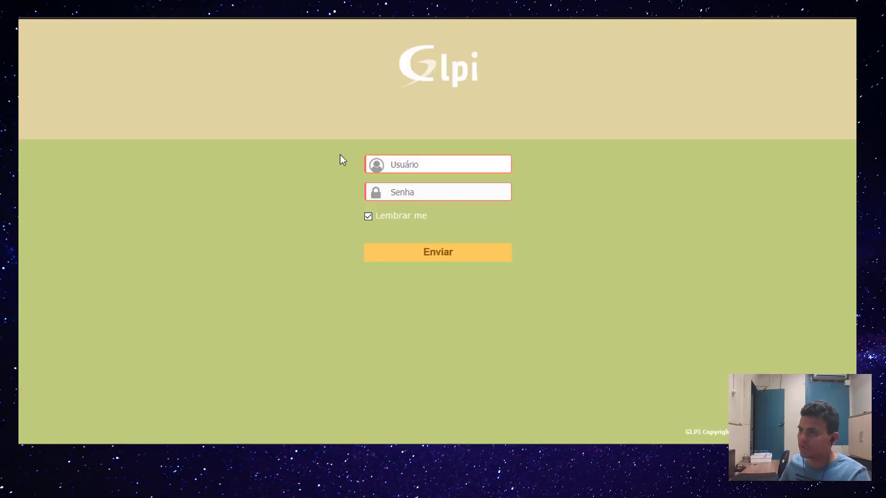
click(478, 163)
text(user)
key(alt+Tab)
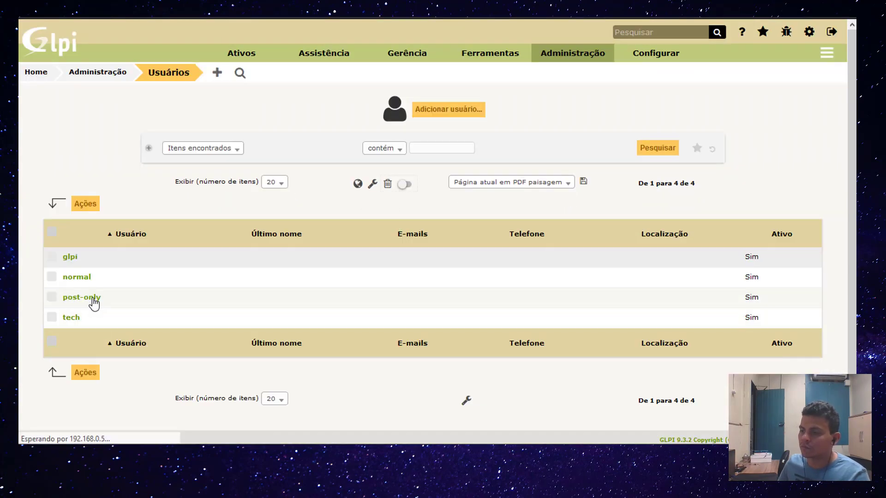
click(92, 300)
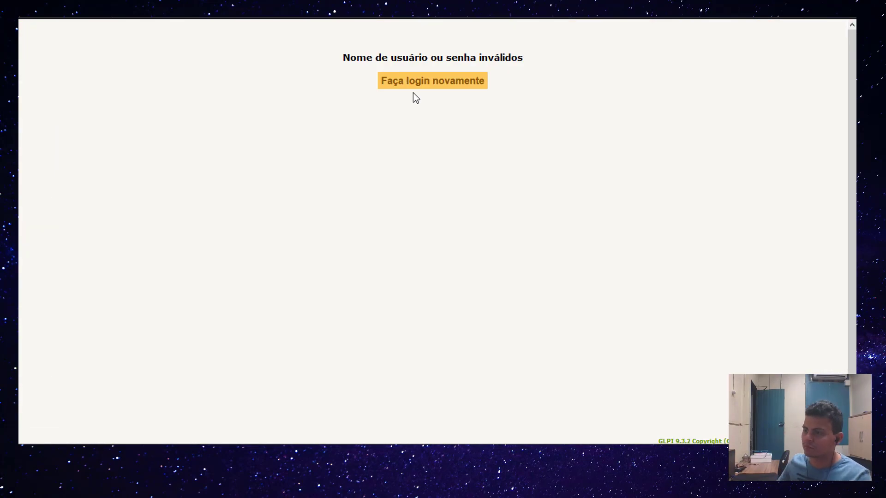
click(410, 87)
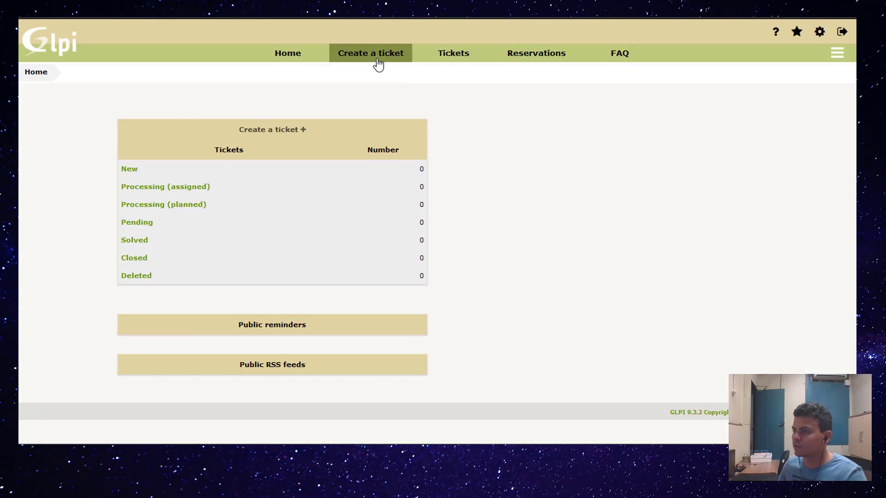
Step: Set the signed-in user's interface language to Português do Brasil in the personal preferences and save
click(371, 60)
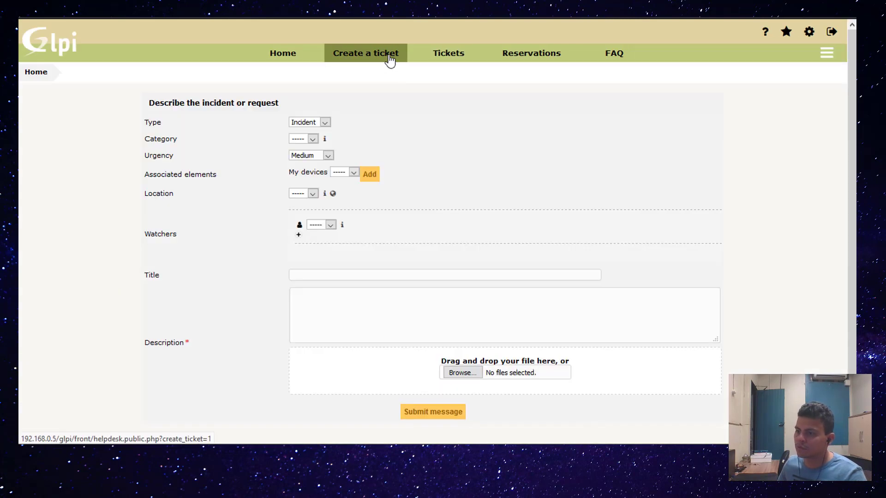
click(808, 31)
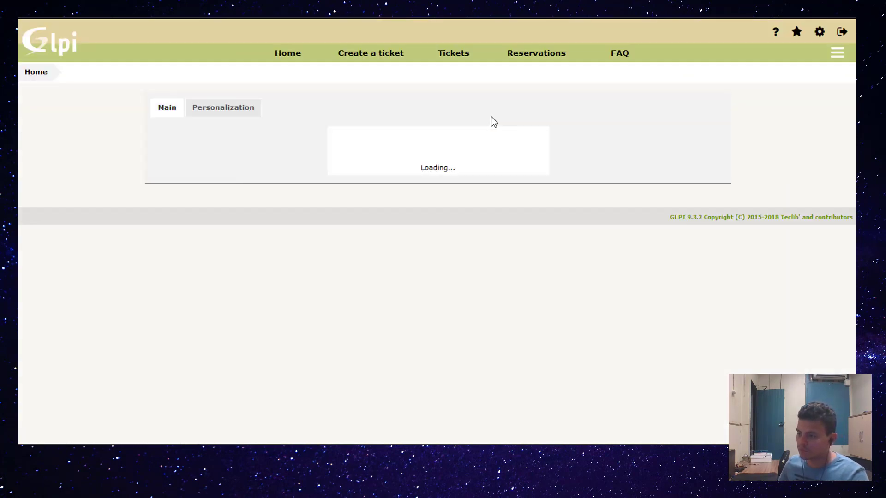
click(301, 249)
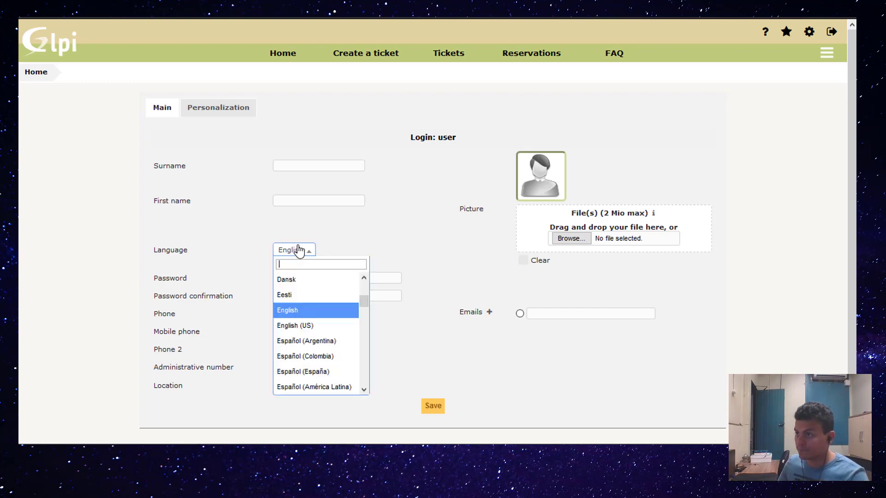
text(br)
click(305, 279)
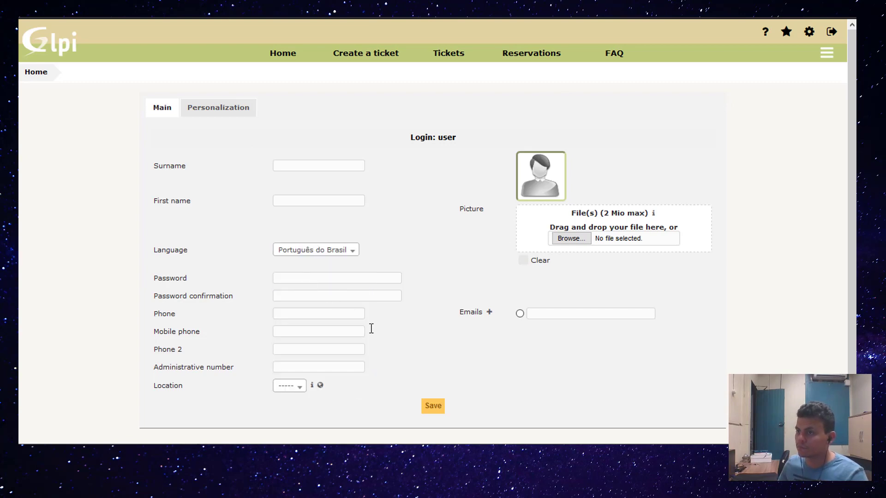
click(435, 408)
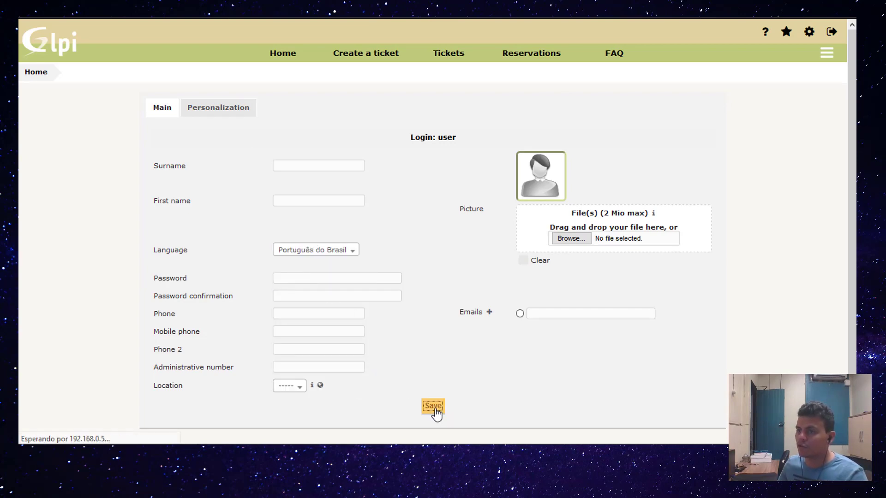
Step: Start a new incident ticket with the category "Incidente em Estação de Trabalho"
click(358, 53)
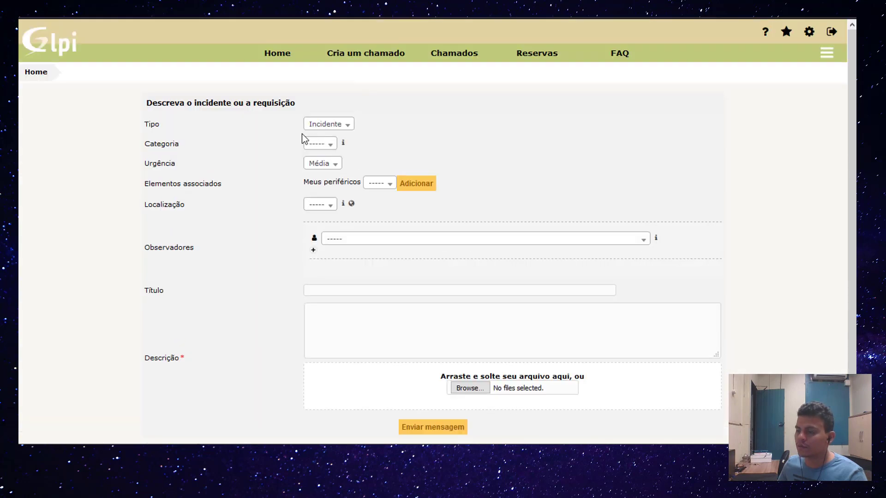
click(310, 146)
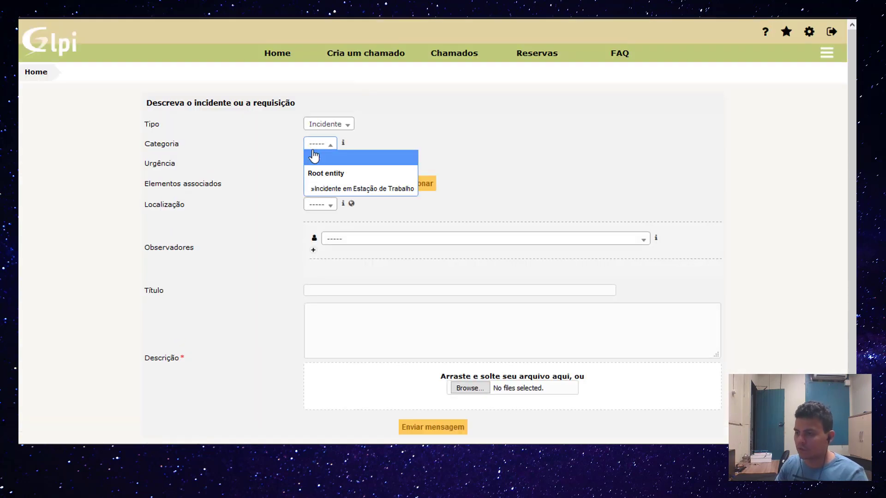
click(350, 190)
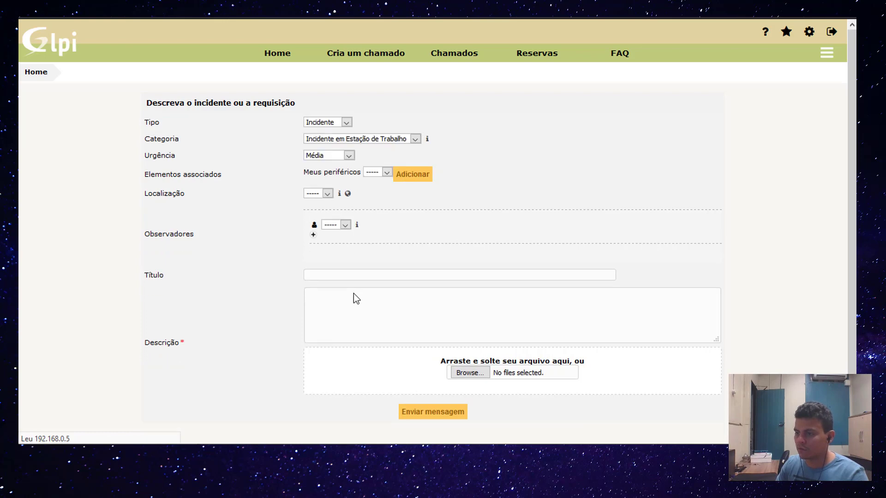
Step: Enter "Incidente estação" as both the ticket's title and description, and submit the ticket
click(359, 286)
text(Inc)
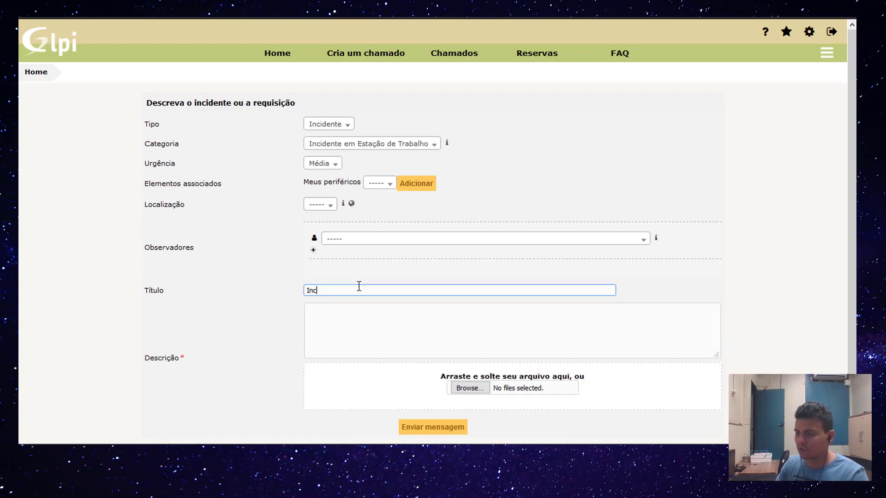
text(idente estação)
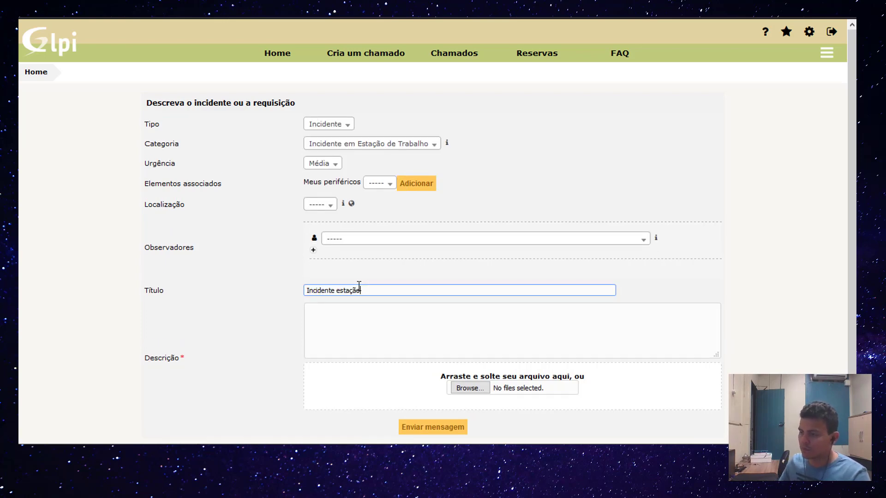
key(Tab)
text(Incidente es)
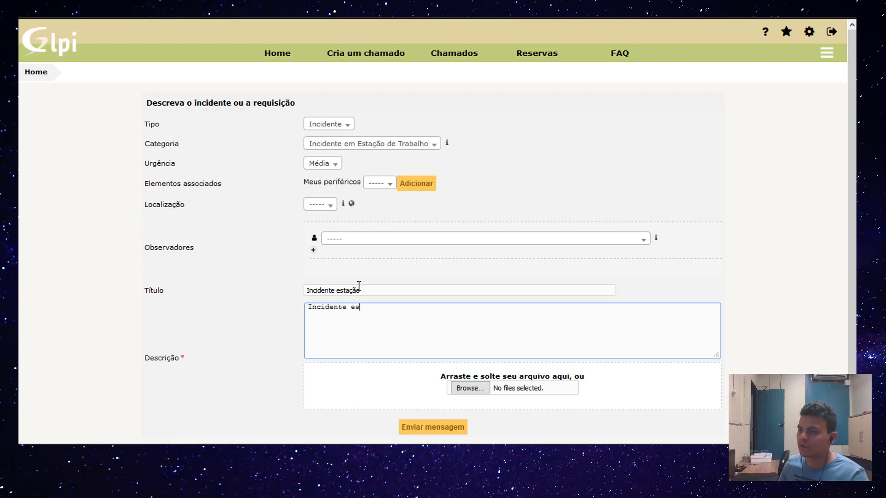
text(tação)
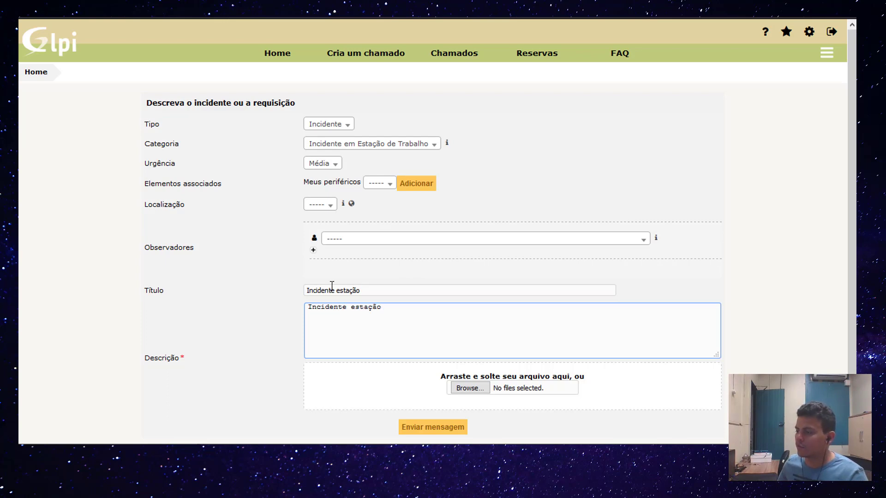
click(413, 428)
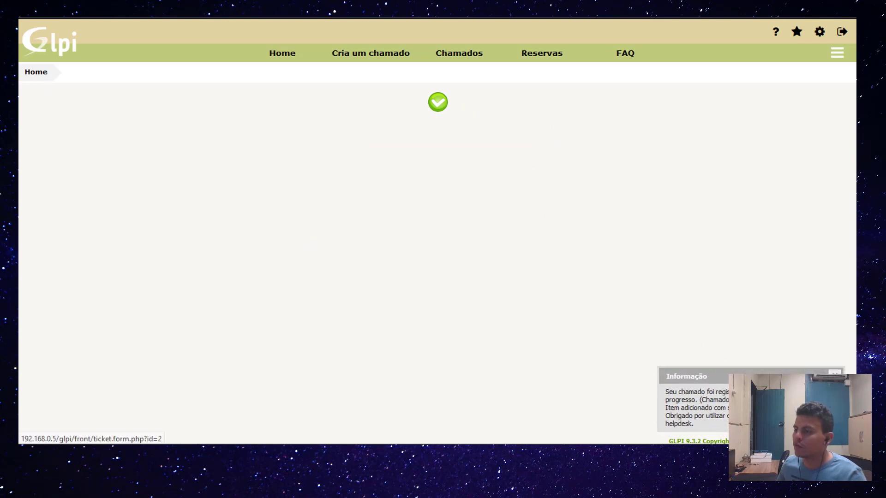
Step: Open the newly submitted ticket and examine its SLA and OLA acceptance and solution times
click(757, 407)
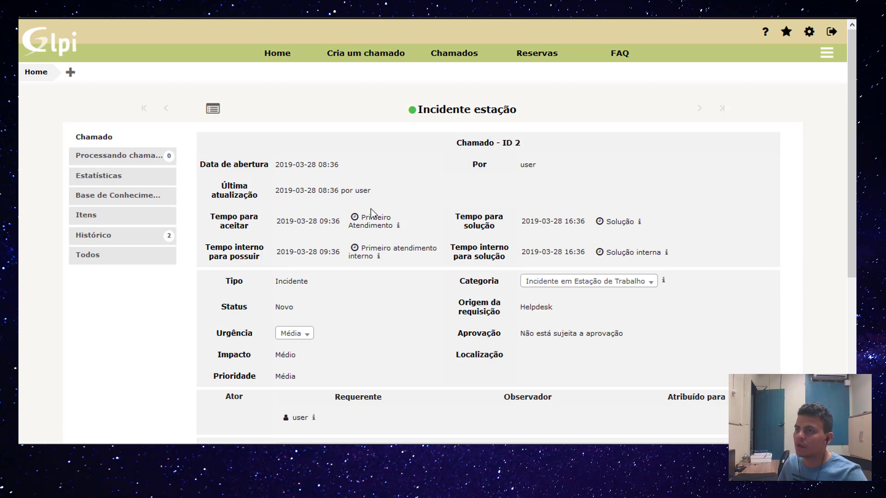
drag(279, 221, 389, 220)
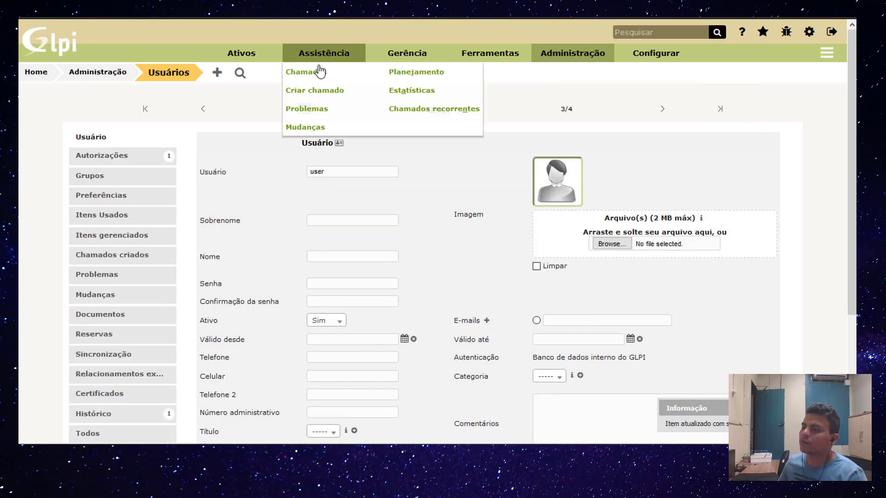
Step: In the administrator session's ticket list, add "Tempo para solução + Progresso" to the columns shown in the global view
click(321, 72)
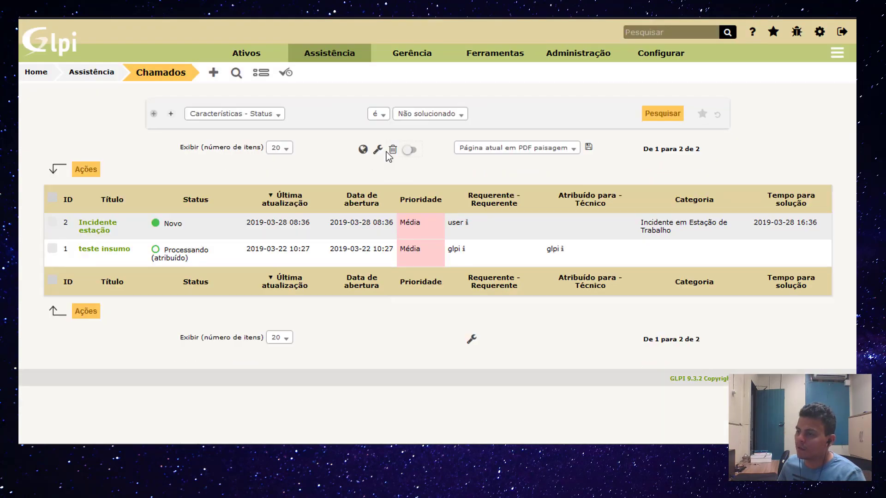
click(377, 151)
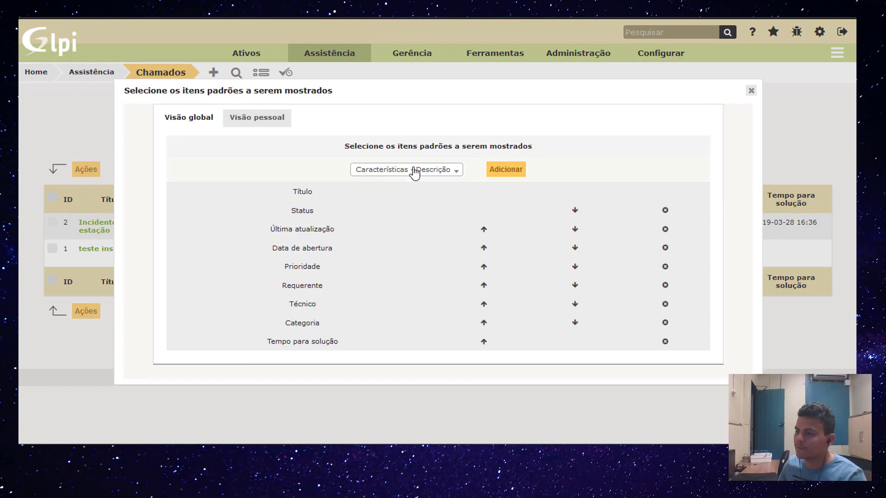
click(412, 170)
text(sla)
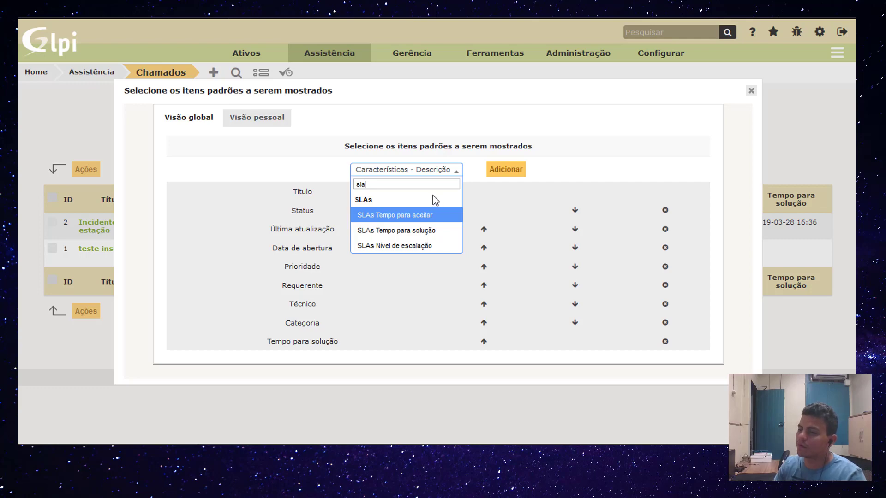
key(BackSpace)
key(BackSpace)
key(BackSpace)
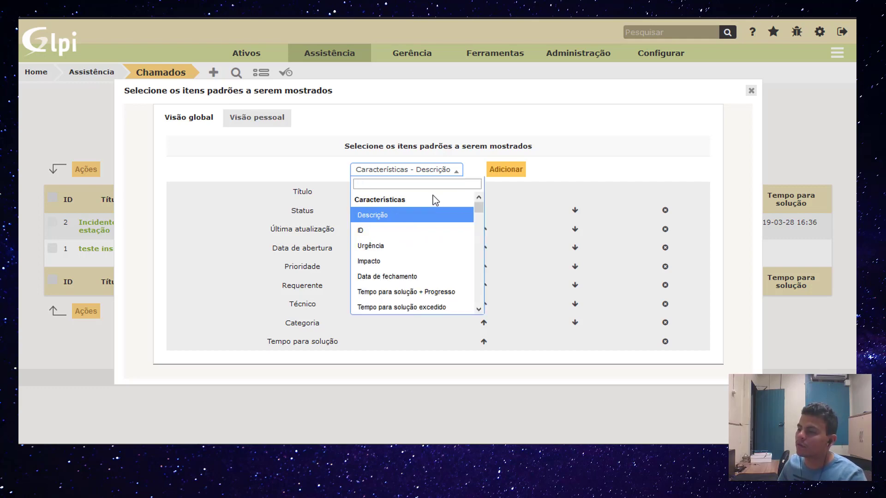
text(tempo)
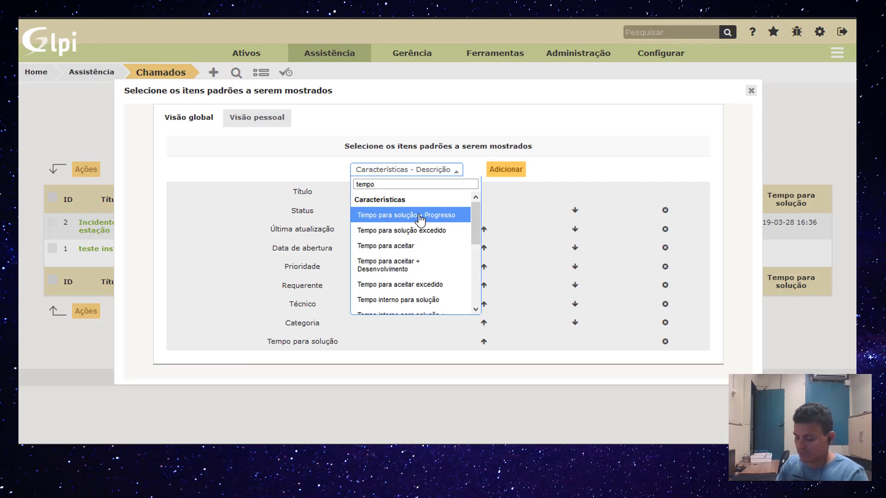
click(420, 215)
click(541, 171)
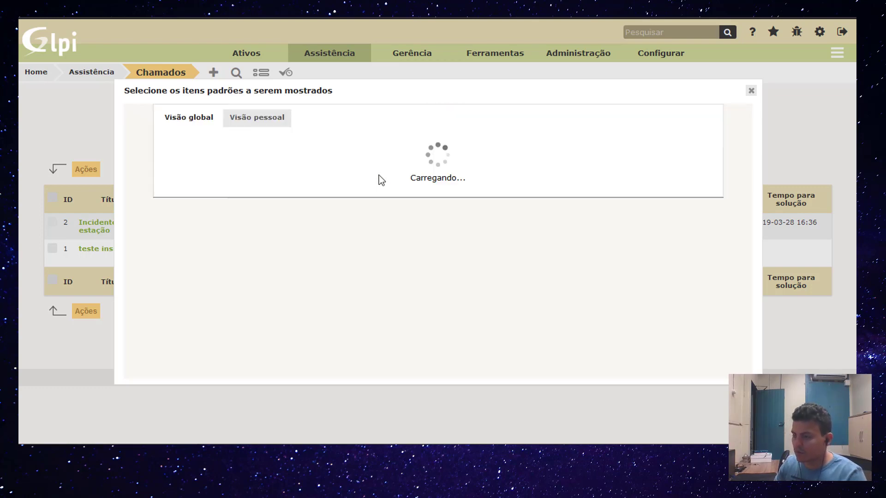
Step: Add the "Tempo para aceitar + Desenvolvimento" column to the ticket list's global view and return to the list
click(380, 171)
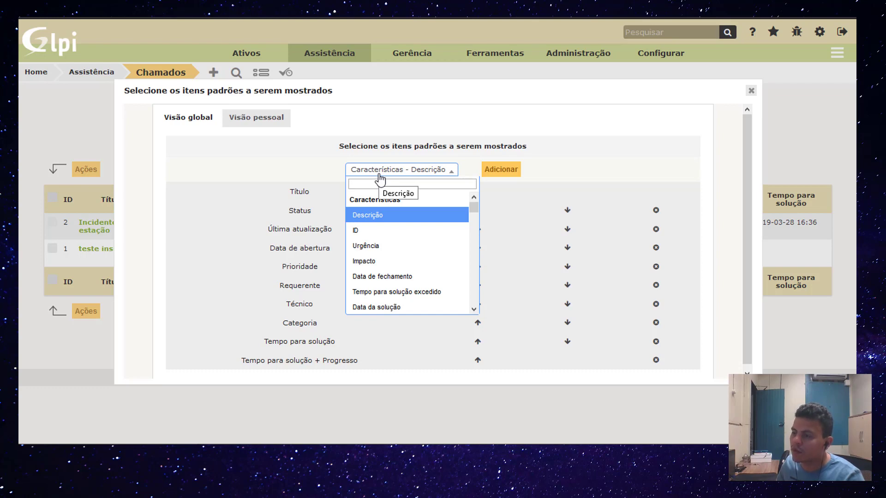
text(tempo)
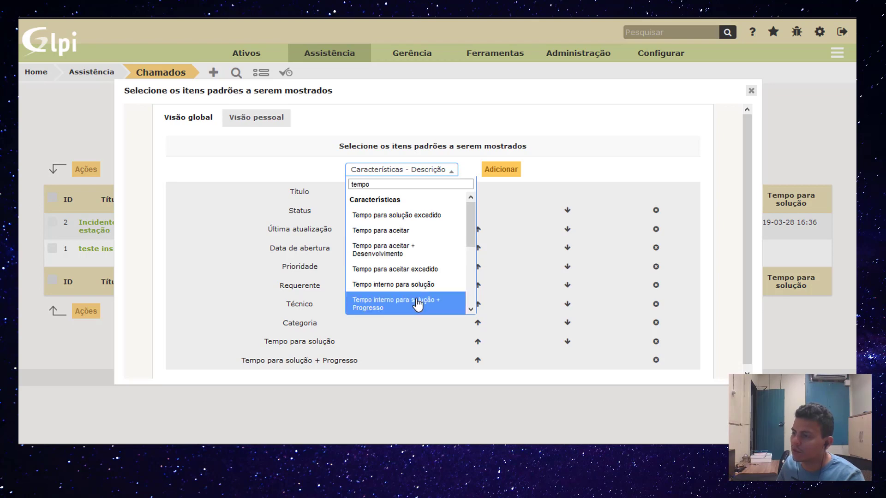
scroll(419, 302, down, 3)
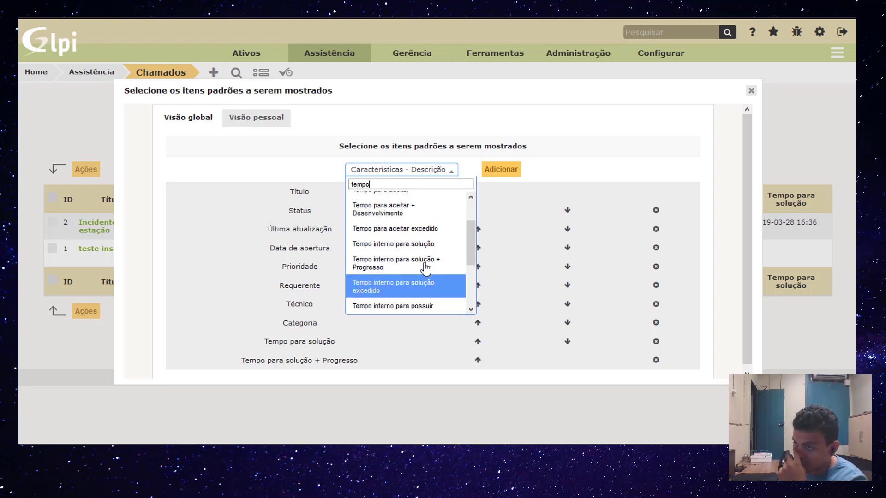
scroll(417, 258, up, 3)
click(411, 250)
click(553, 178)
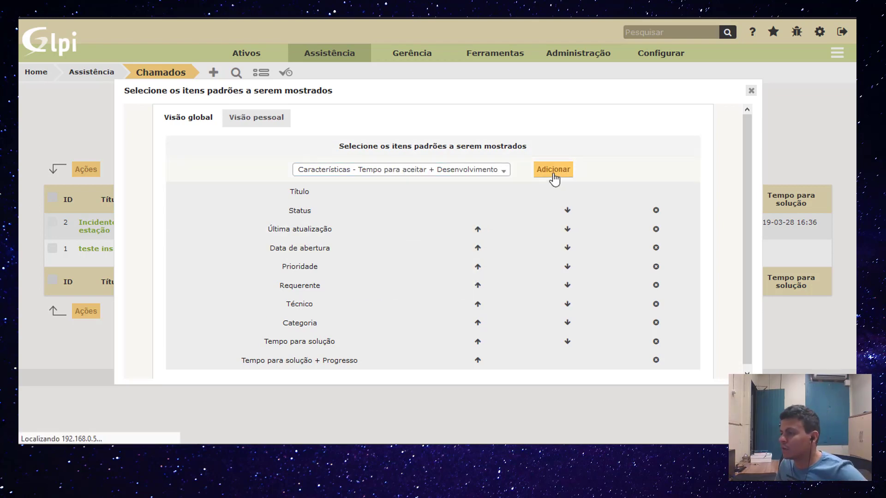
click(751, 90)
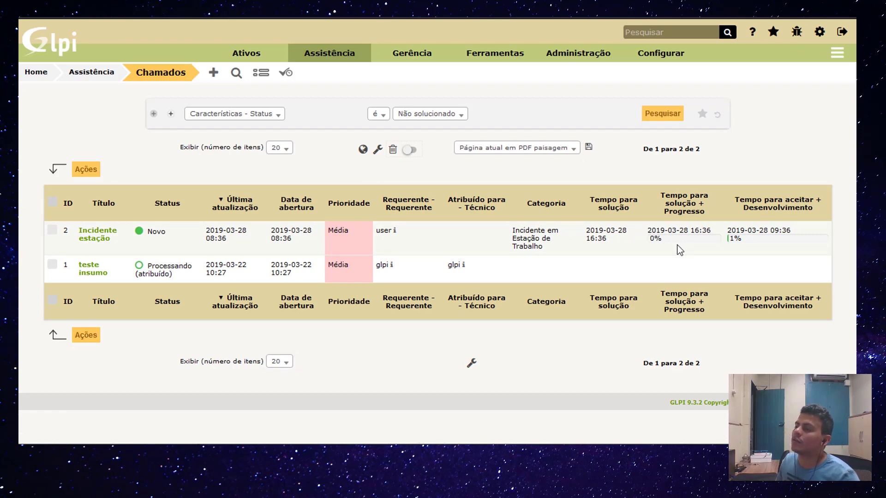
Step: Examine the due-date progress colours and the alert and critical thresholds in the default values of the general configuration
mouse_move(661, 53)
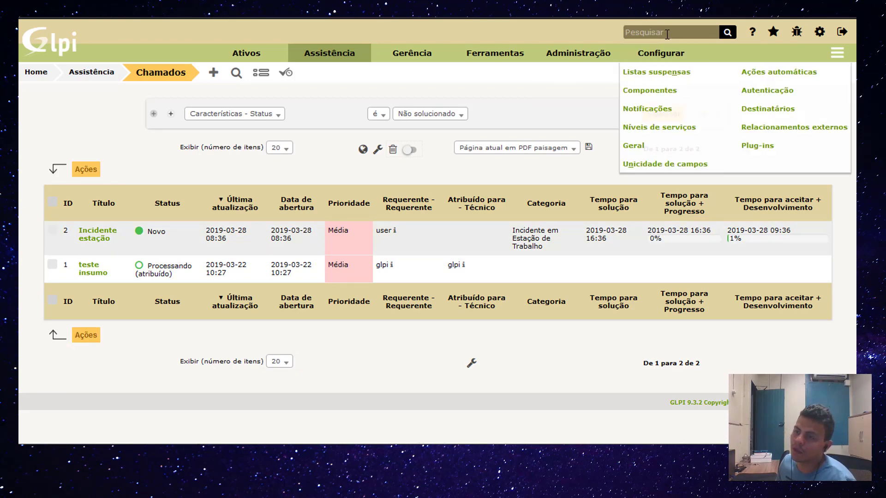
click(648, 147)
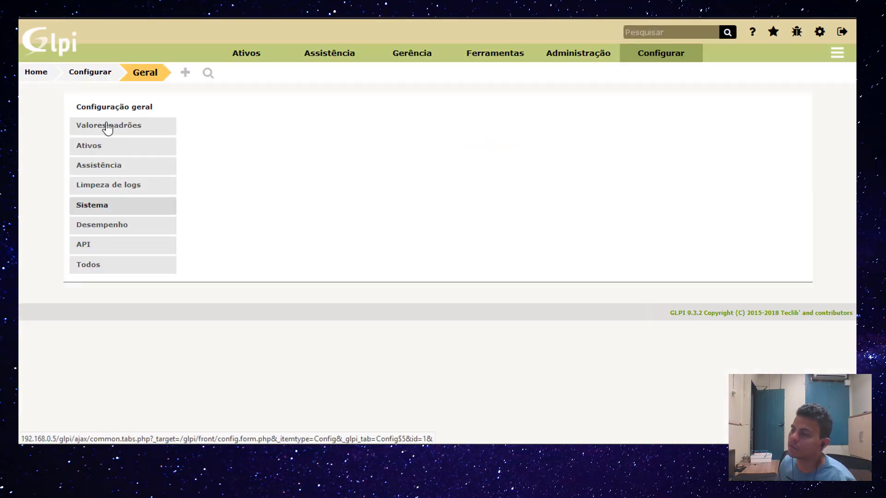
scroll(151, 102, down, 3)
scroll(151, 102, up, 3)
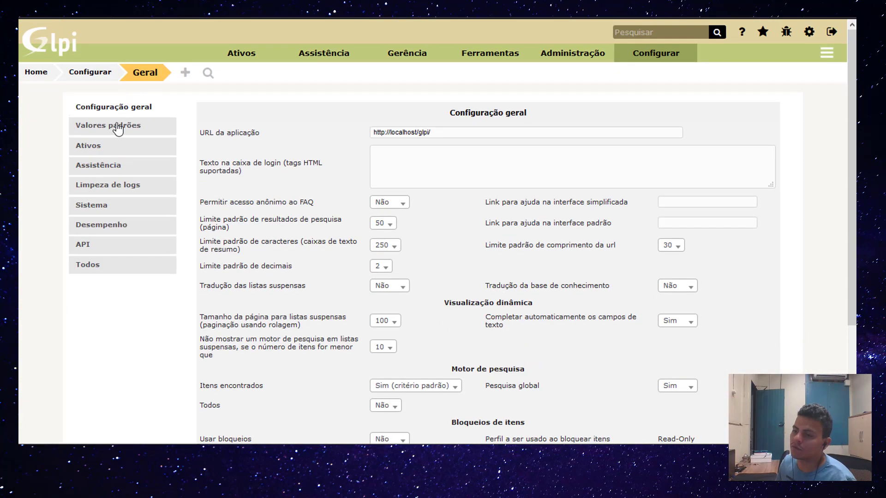
click(116, 128)
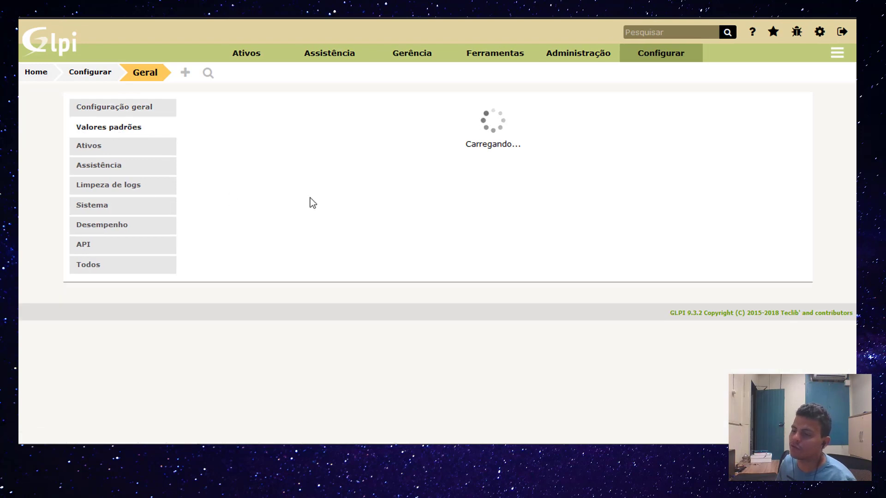
scroll(318, 208, down, 4)
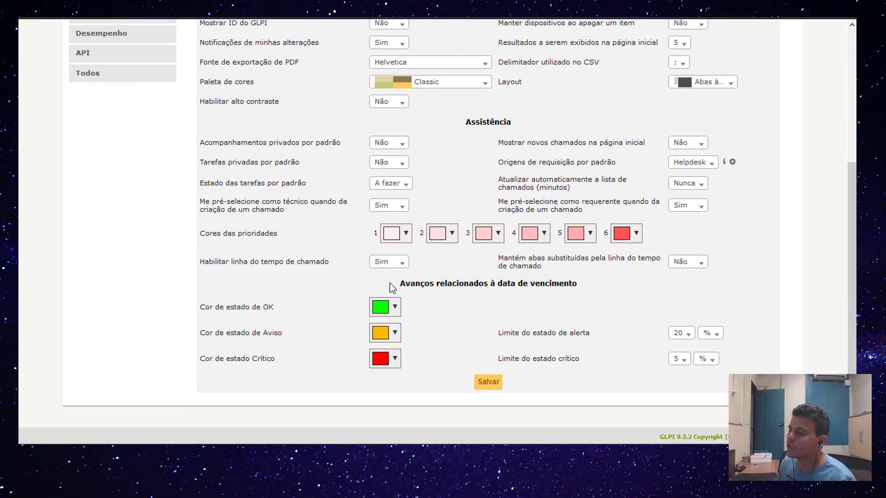
Step: Go through the labels of the OK, warning and critical state colours and of the alert and critical state limits
drag(213, 306, 269, 310)
drag(219, 336, 272, 334)
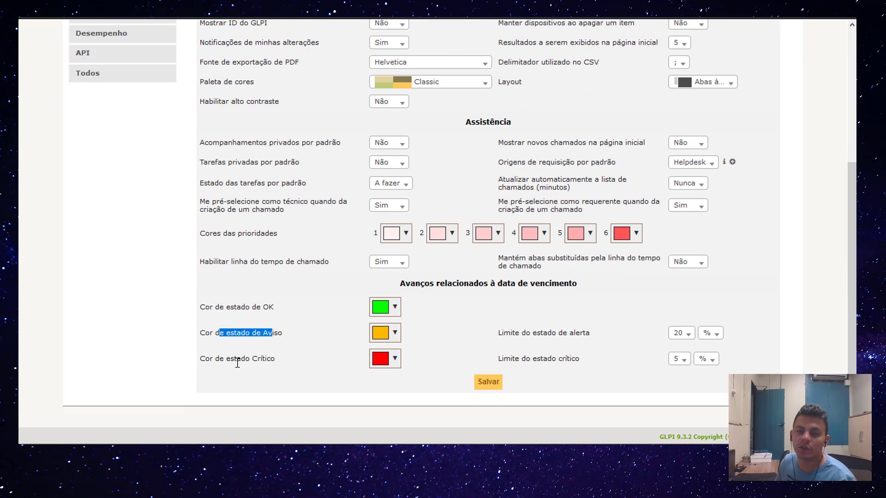
drag(219, 362, 292, 363)
drag(514, 332, 574, 333)
drag(525, 358, 563, 356)
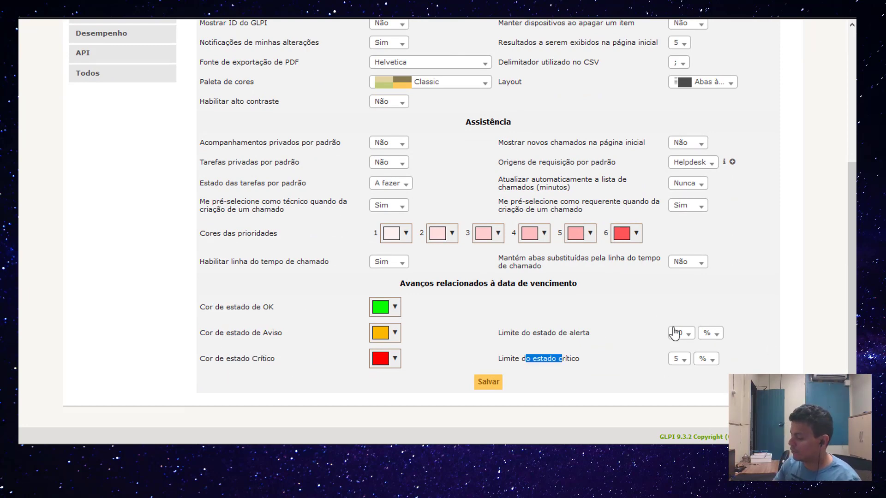
Step: Set the critical state limit (Limite do estado crítico) to 98% and save the default values
click(679, 359)
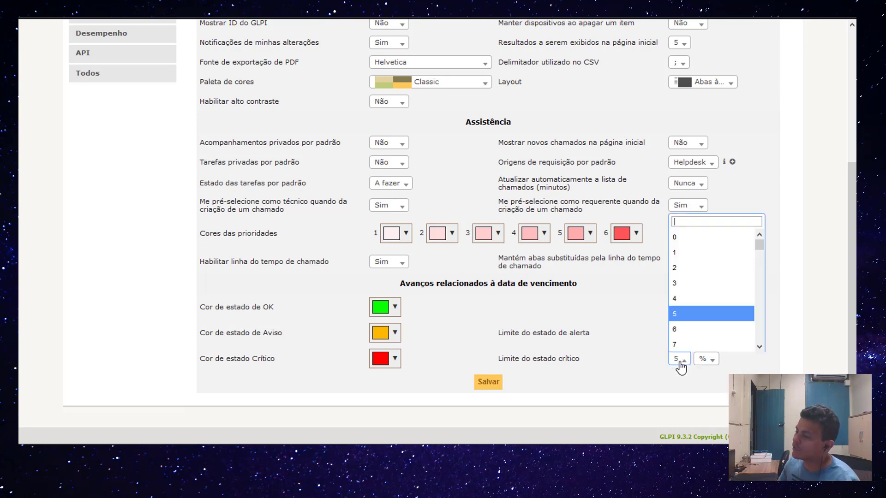
scroll(691, 282, down, 5)
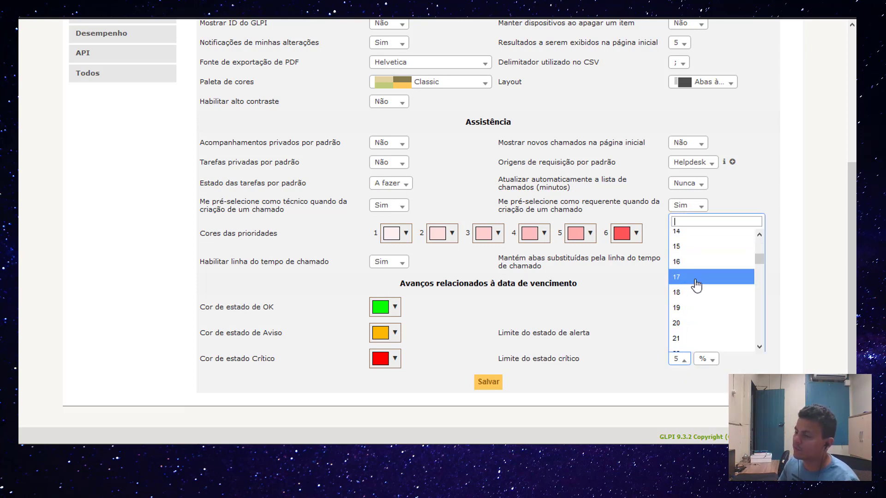
text(98)
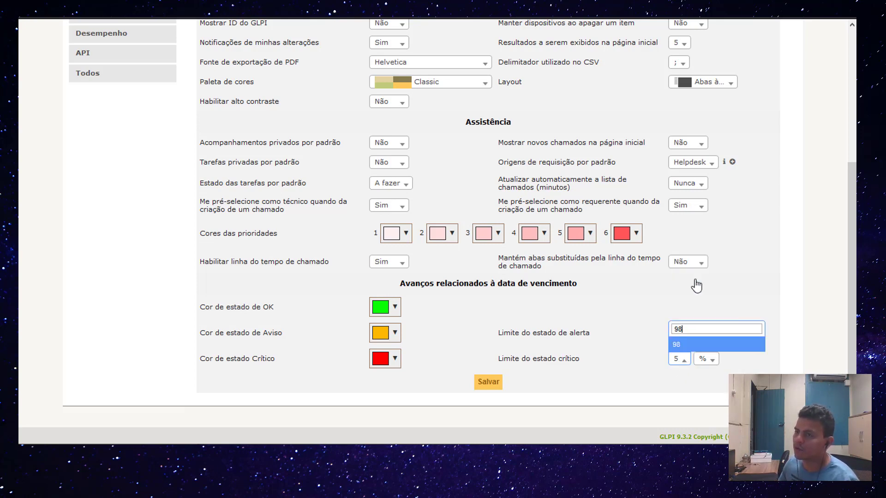
click(675, 345)
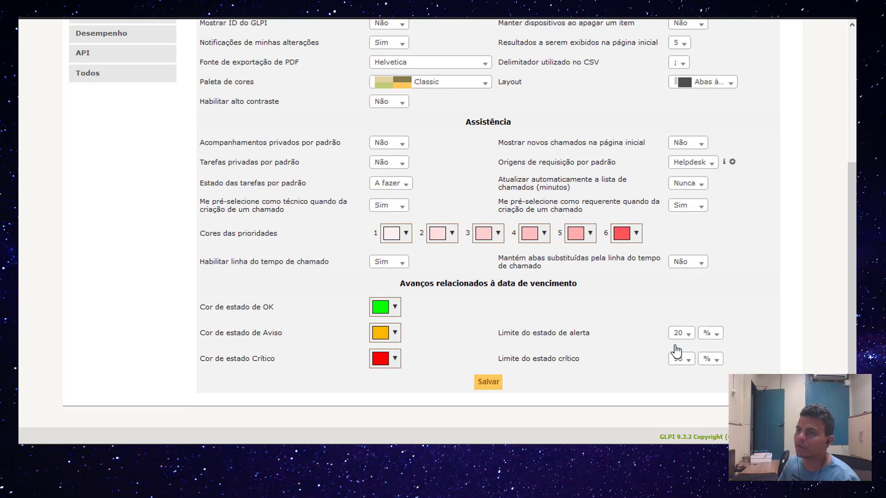
click(491, 387)
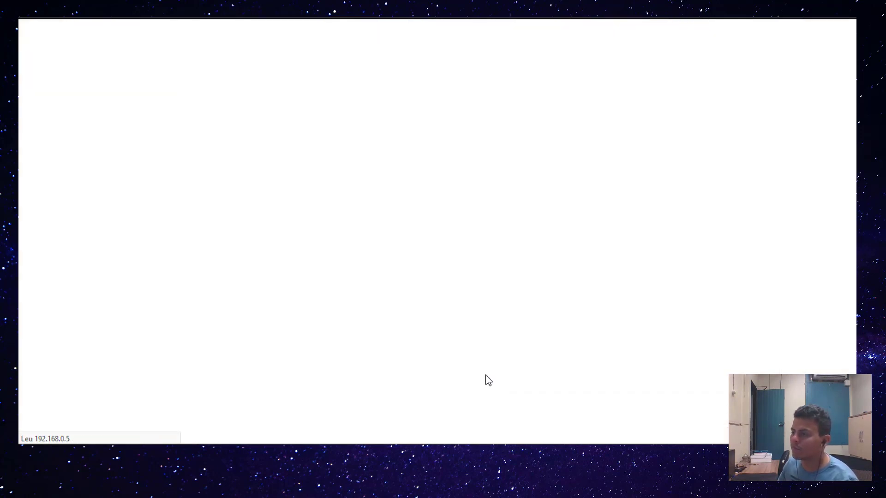
Step: Check the progress columns in the ticket list, and view the statistics of the "Incidente estação" ticket
mouse_move(329, 55)
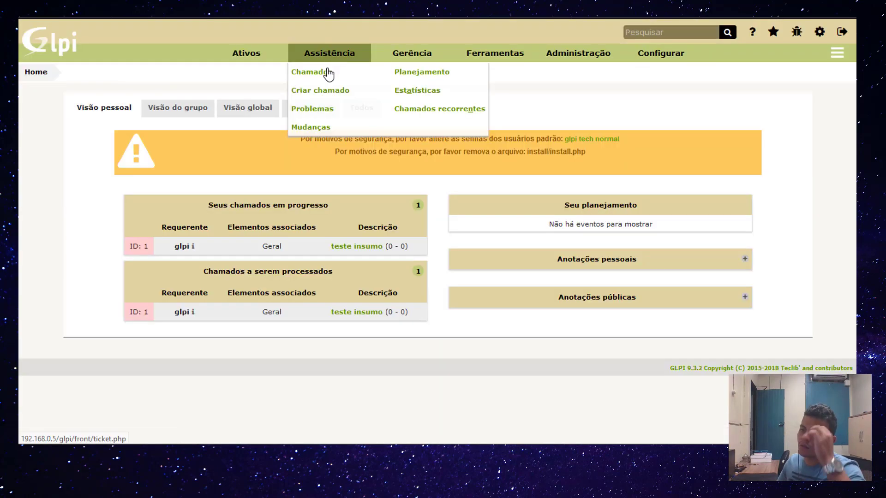
click(327, 73)
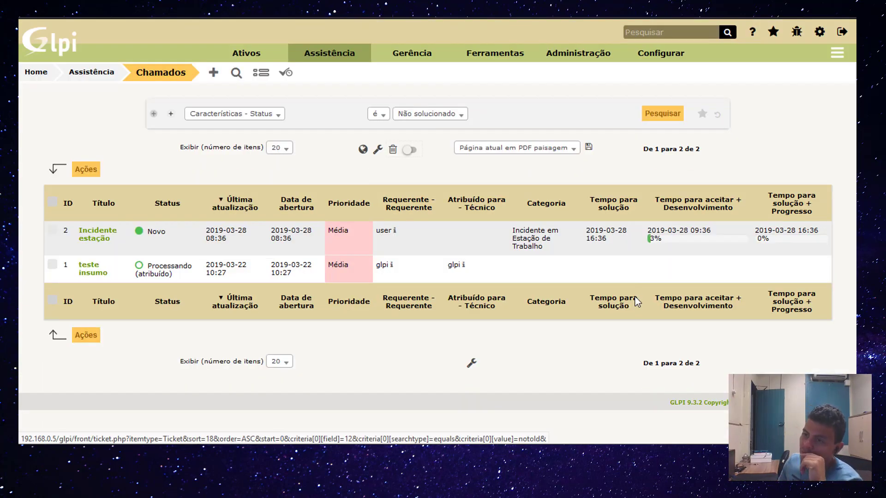
click(92, 244)
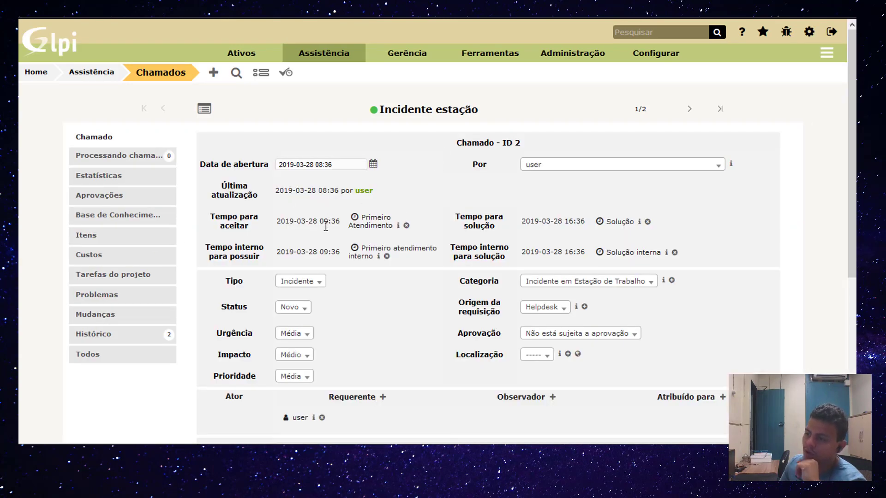
click(101, 176)
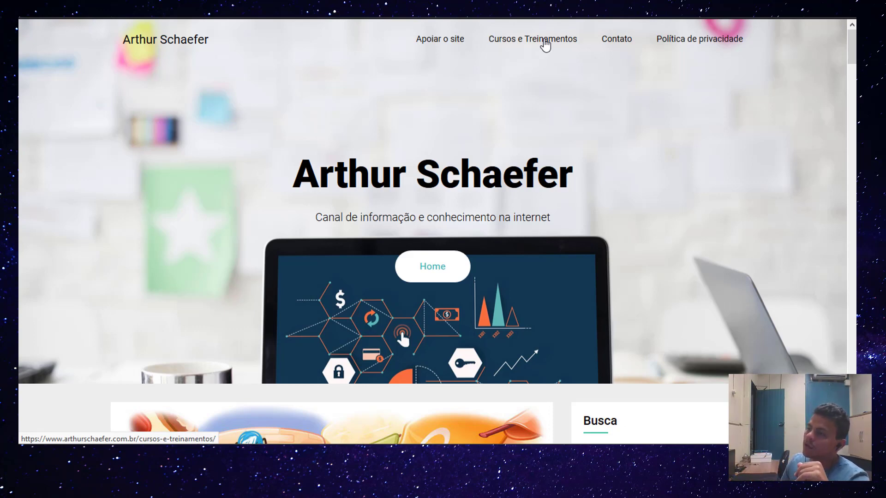
Step: On the instructor's website, open the "Cursos e Treinamentos" page and view the "Criando um Service Desk com Evernote" course
click(545, 45)
scroll(383, 189, down, 2)
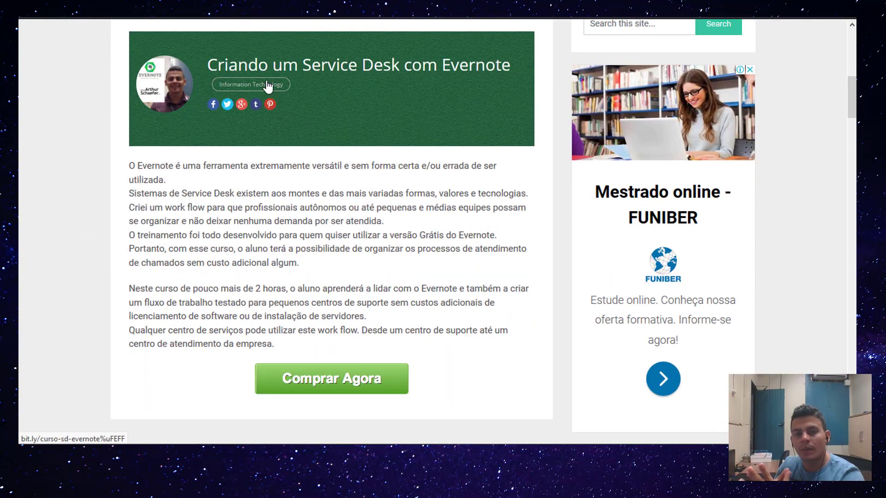